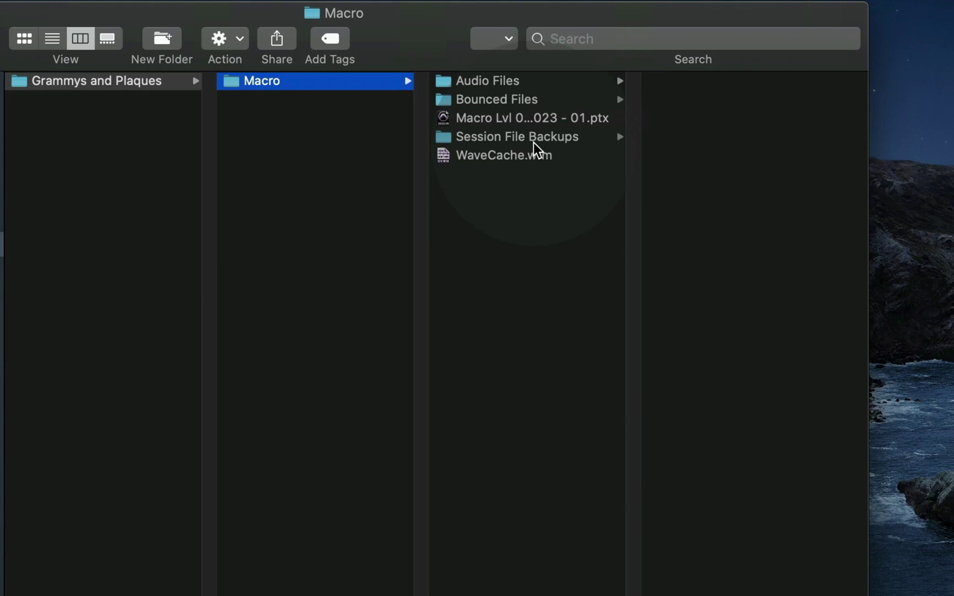
Compare the main session file with the Session File Backups folder in Macro, widening the list to show full backup names.
left_click(499, 119)
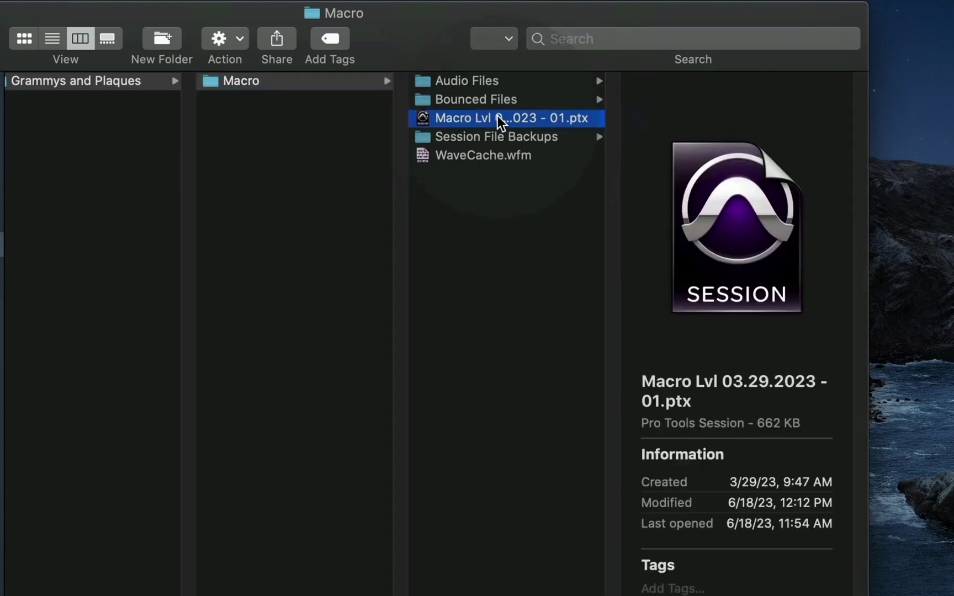
left_click(525, 137)
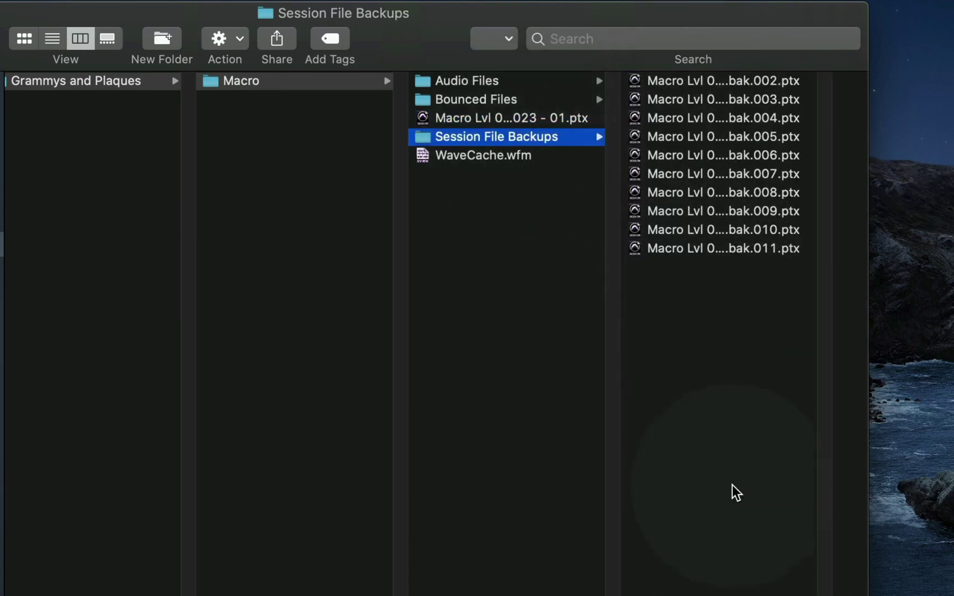
left_click(501, 118)
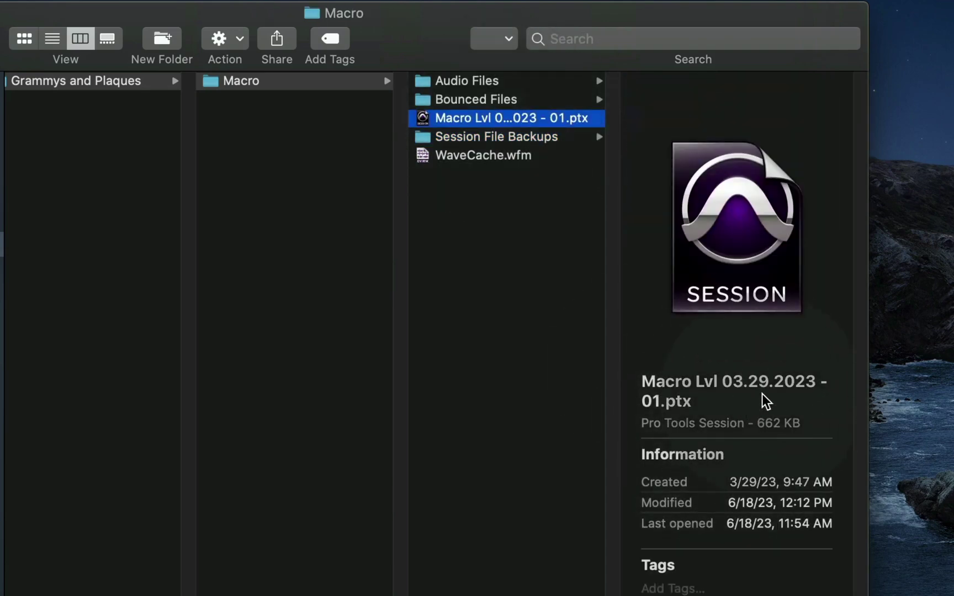
left_click(555, 136)
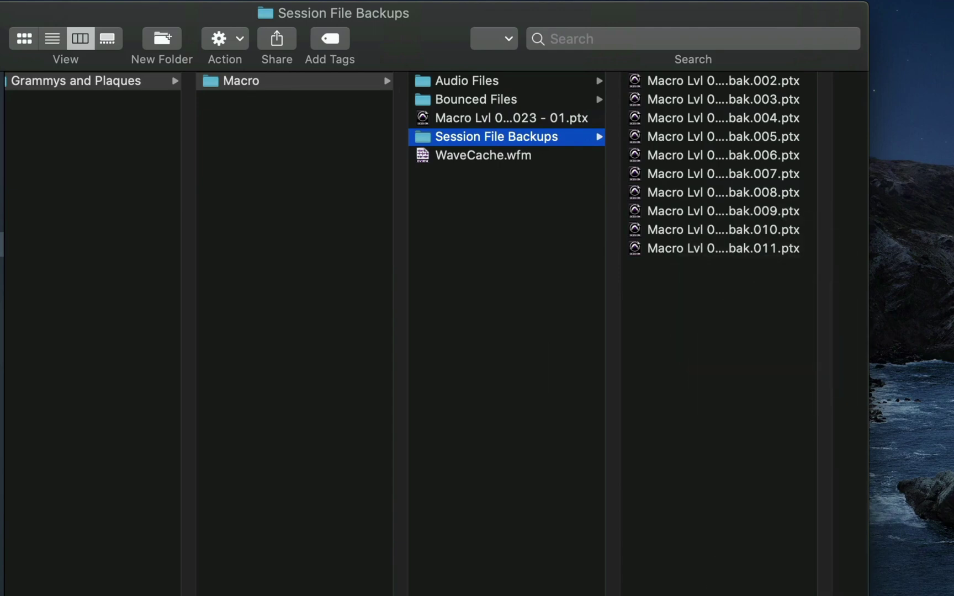
double_click(817, 354)
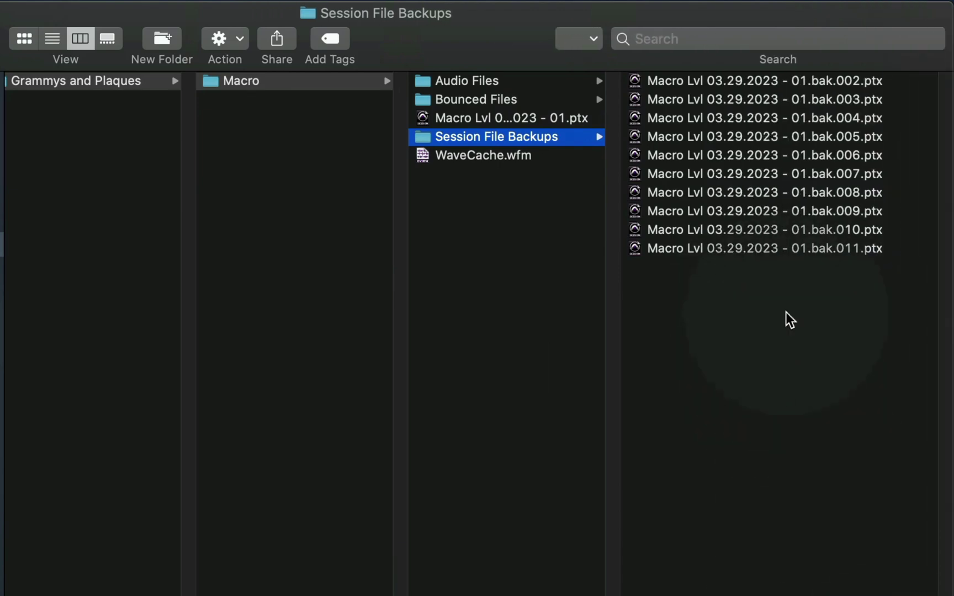
Check the file information of each session backup, going one by one from bak.011 to bak.002.
left_click(800, 249)
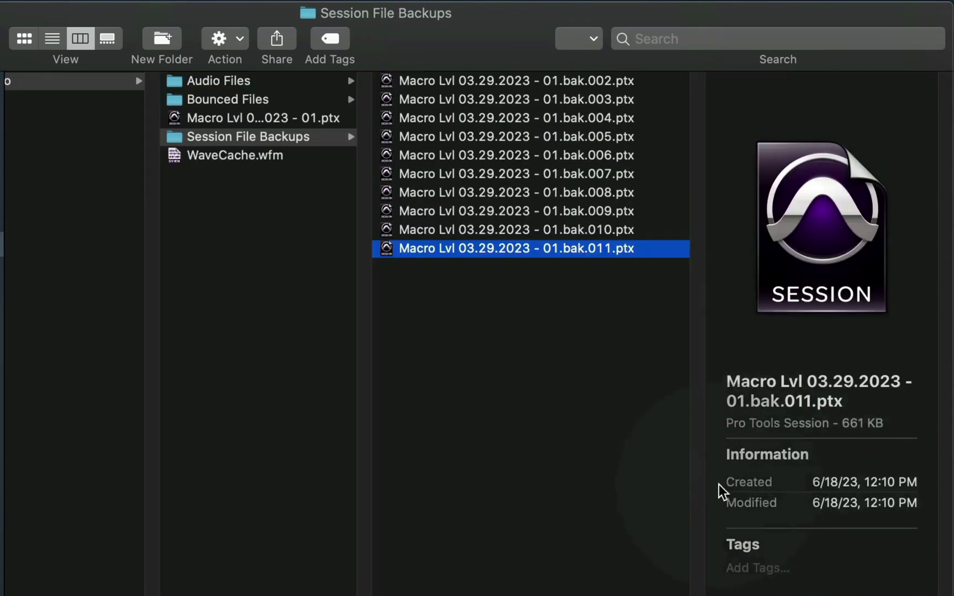
left_click(645, 230)
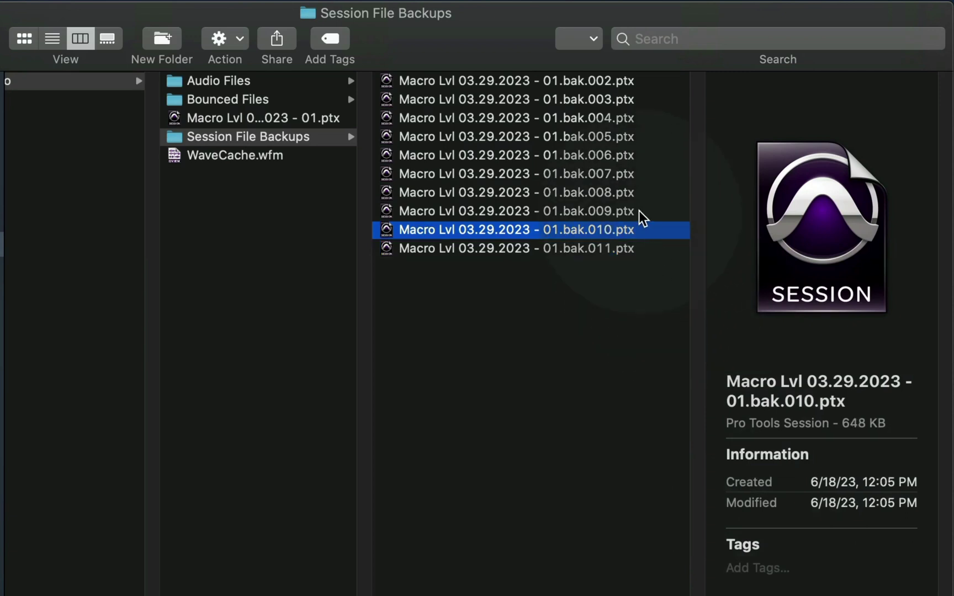
left_click(640, 214)
left_click(634, 195)
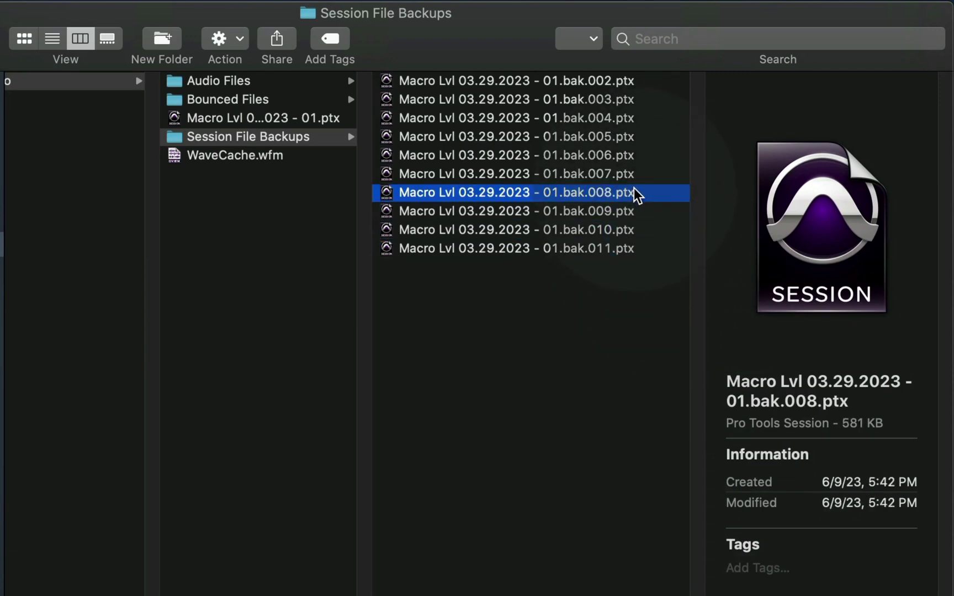
left_click(635, 174)
left_click(635, 156)
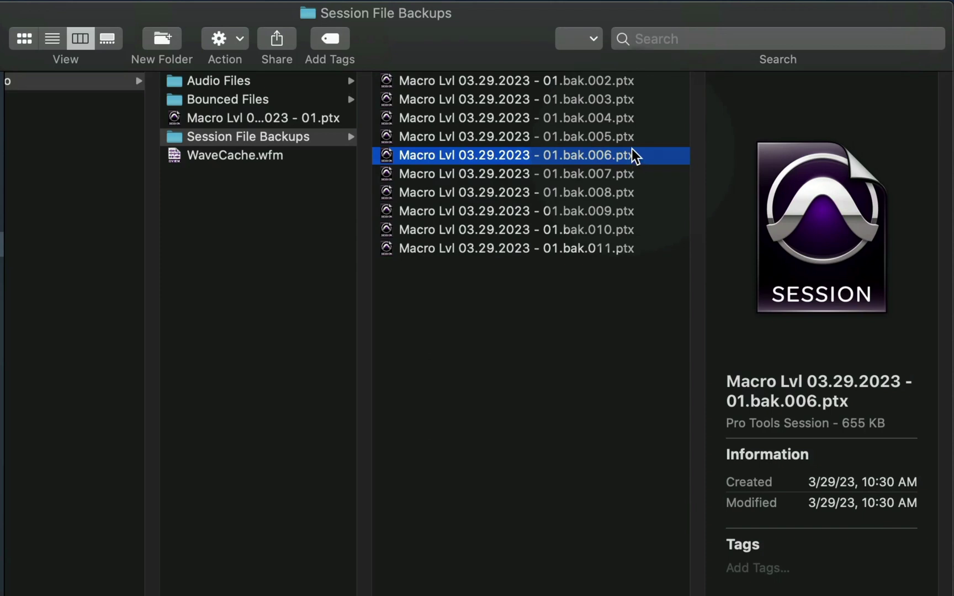
left_click(635, 138)
left_click(635, 119)
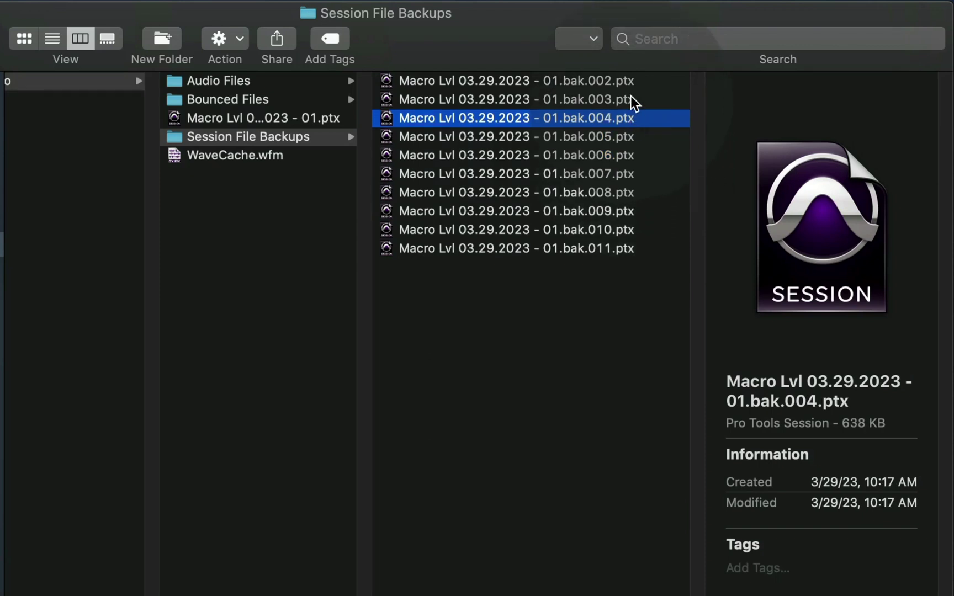
left_click(634, 101)
left_click(632, 82)
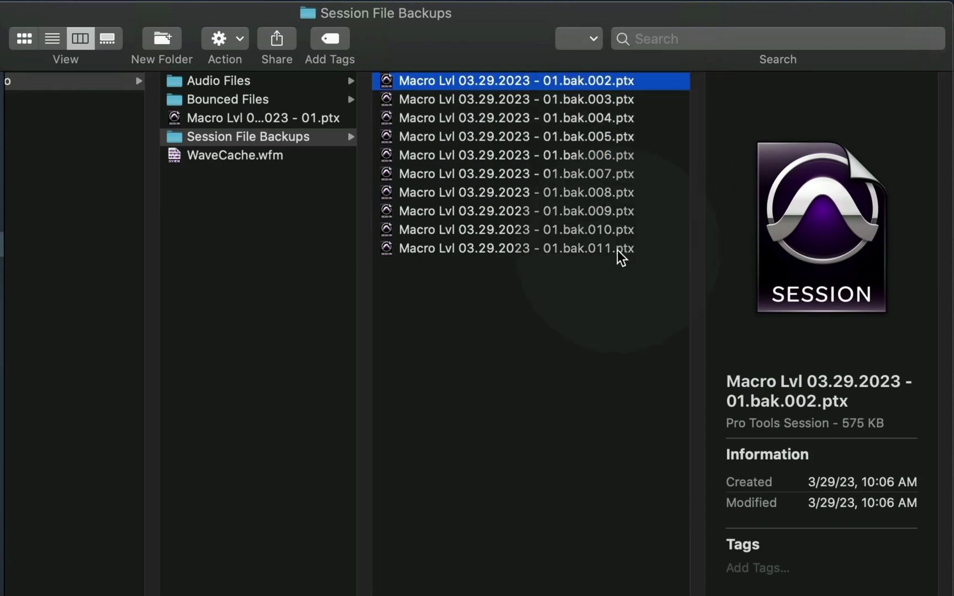
Open the main session file Macro Lvl 03.29.2023 - 01.ptx from the Macro folder in Pro Tools.
left_click(305, 126)
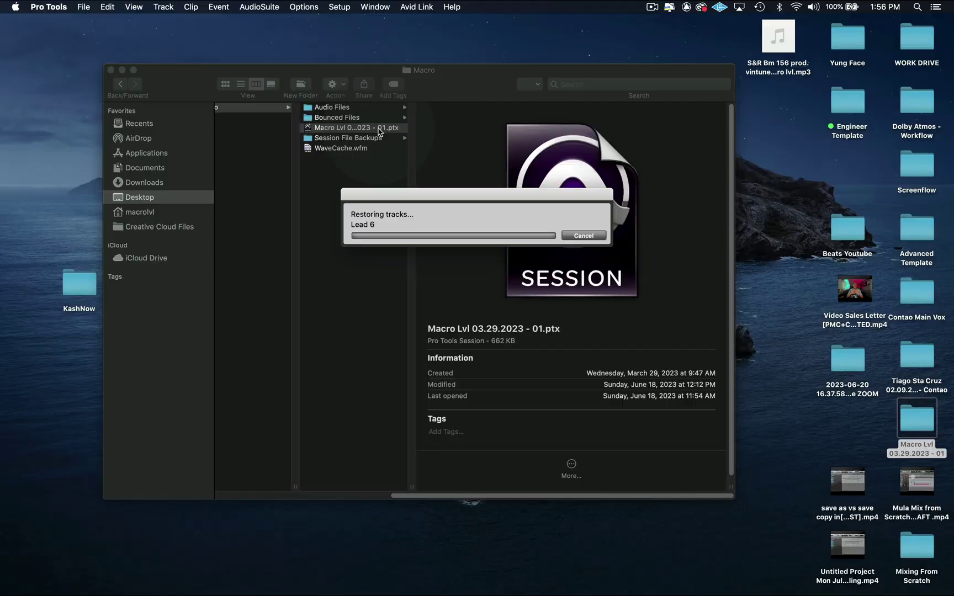
left_click(350, 208)
key("space")
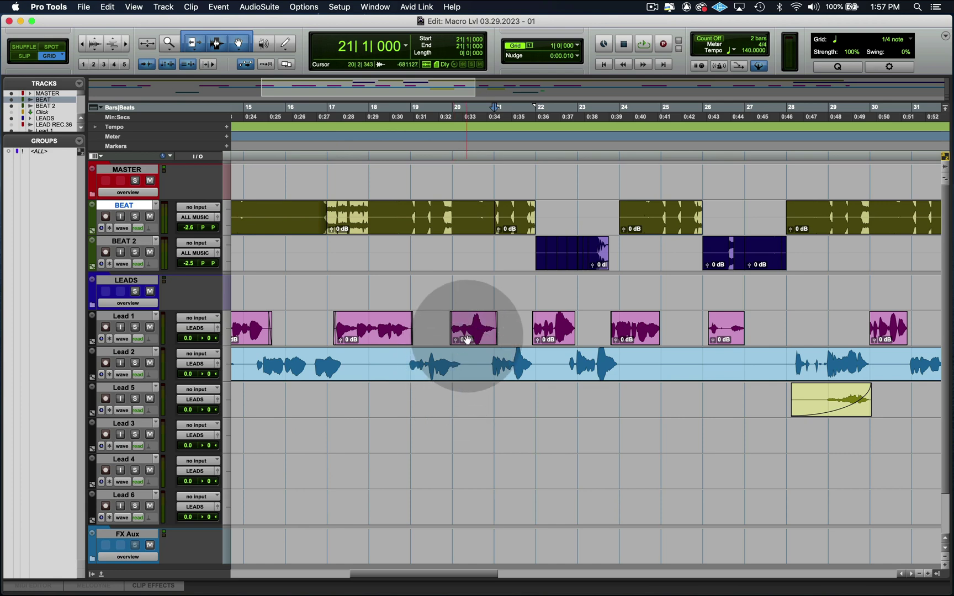
Delete the long vocal clip on the Lead 2 track that starts around bar 11.
left_click(475, 384)
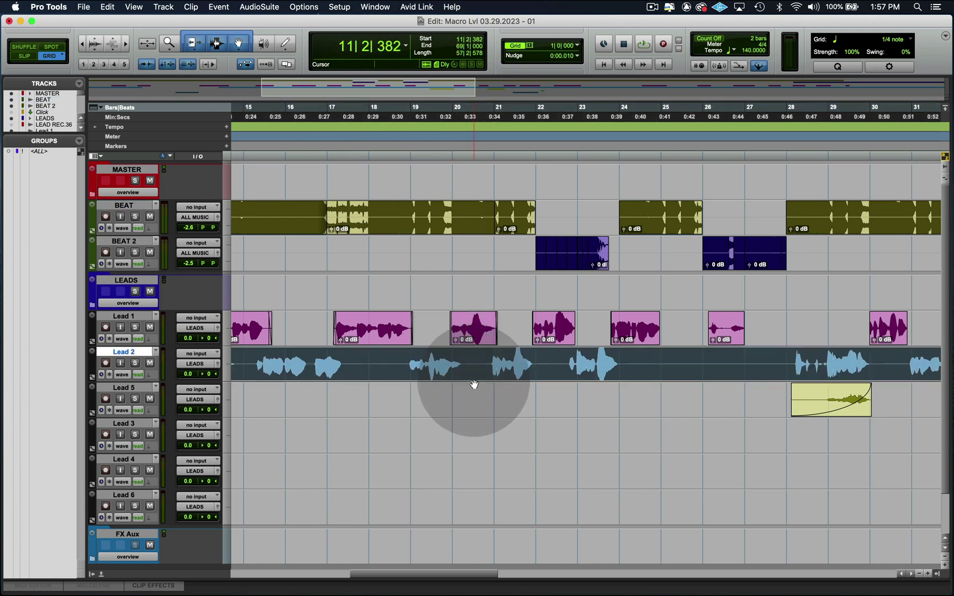
key("super+bracketleft")
key("super+bracketleft")
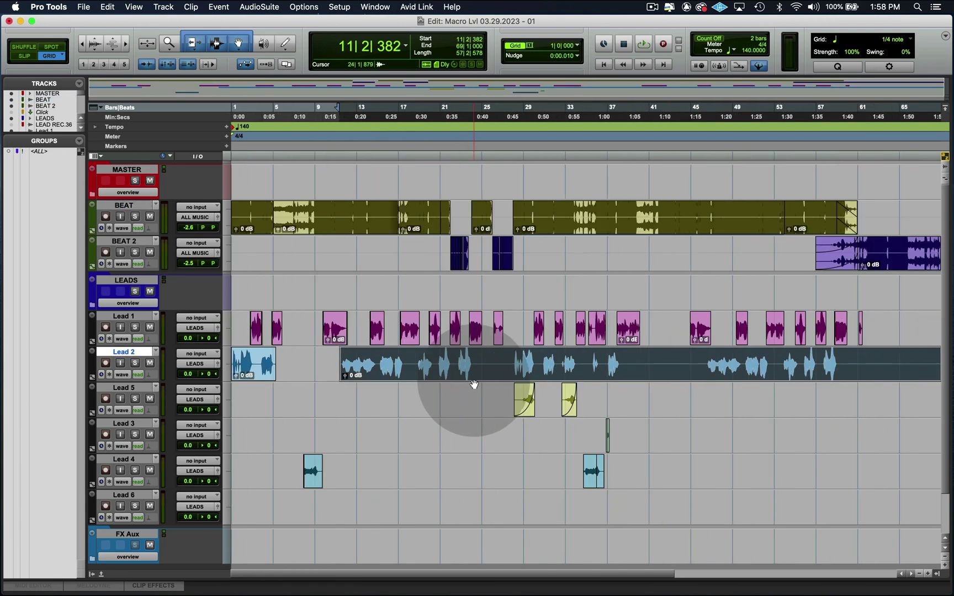
key("Delete")
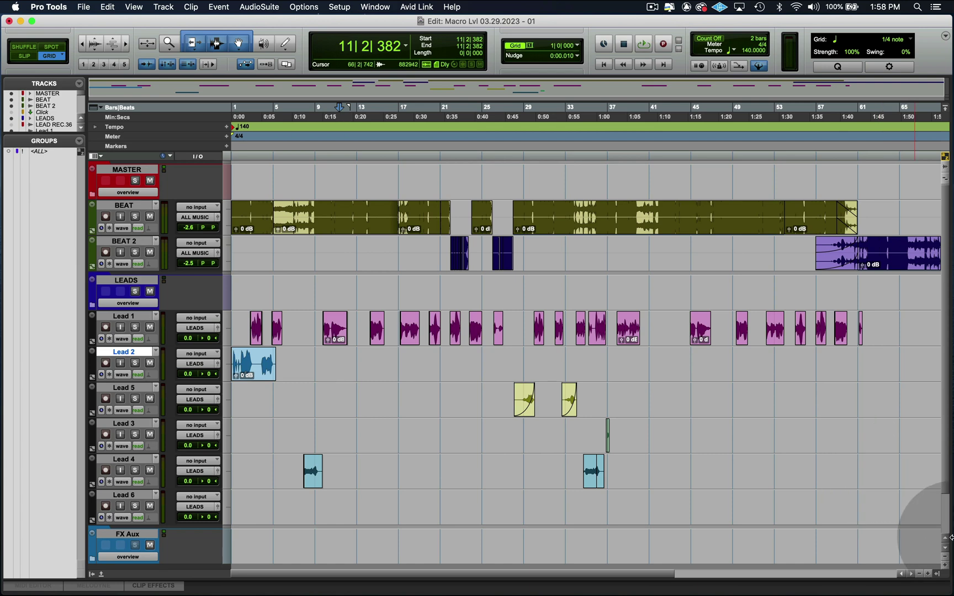
Look through the session's Clips list, hide it again, and place the edit cursor at bar 14 on Lead 2.
left_click(935, 574)
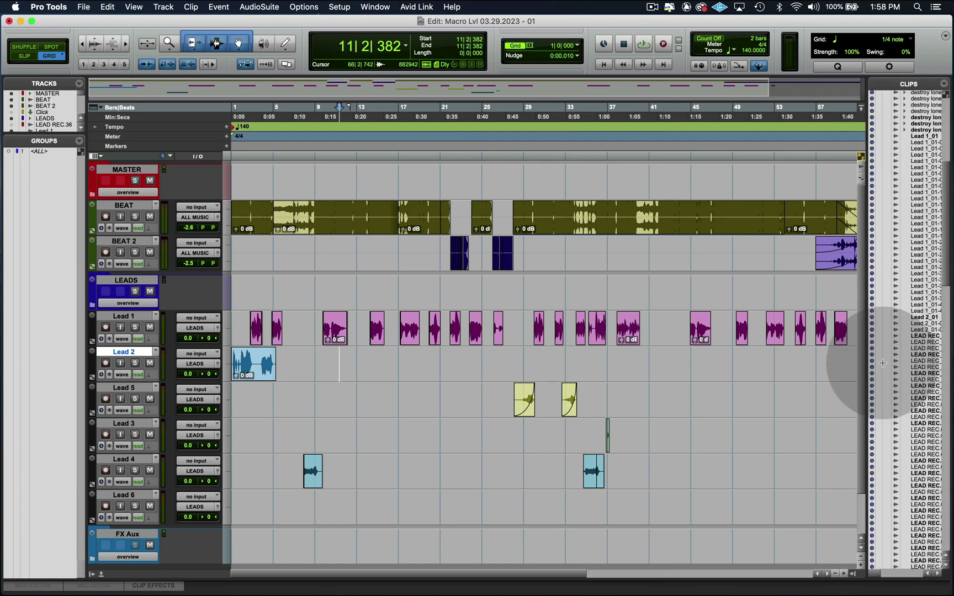
scroll(897, 179, "down", 5)
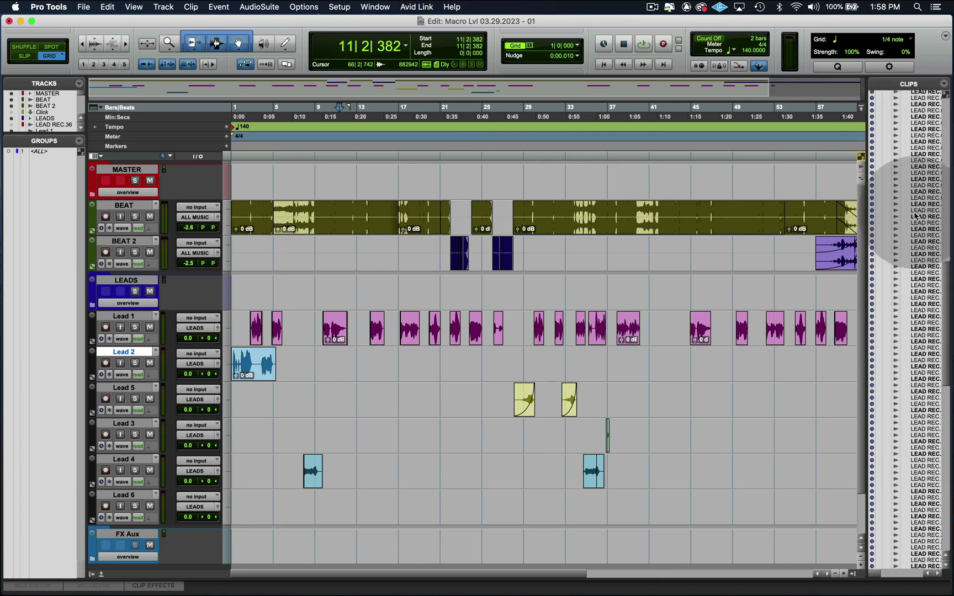
left_click(854, 574)
left_click(368, 356)
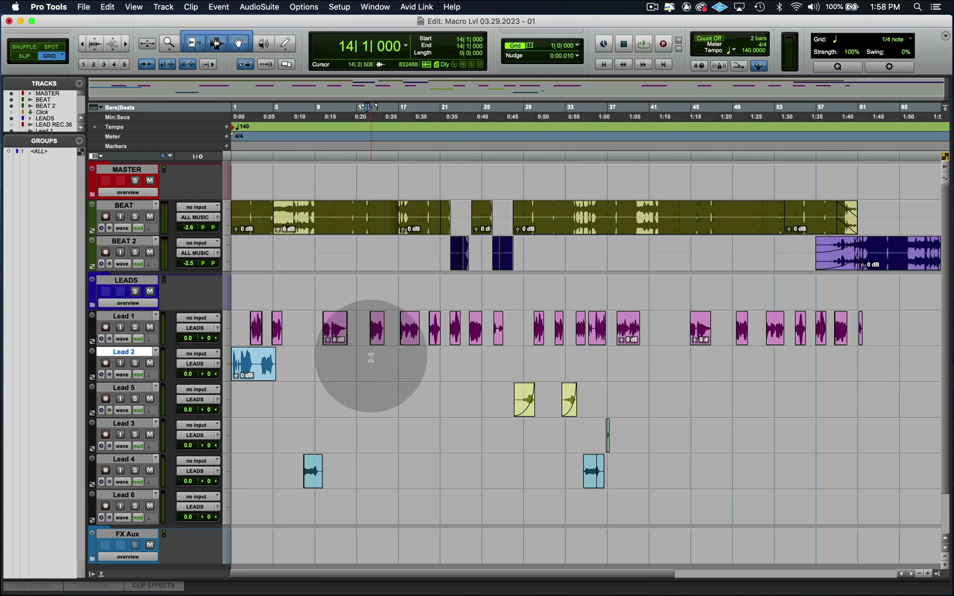
Show the session's Macro folder in Finder, open Session File Backups, and widen the list to show full file names.
left_click(422, 21, "super")
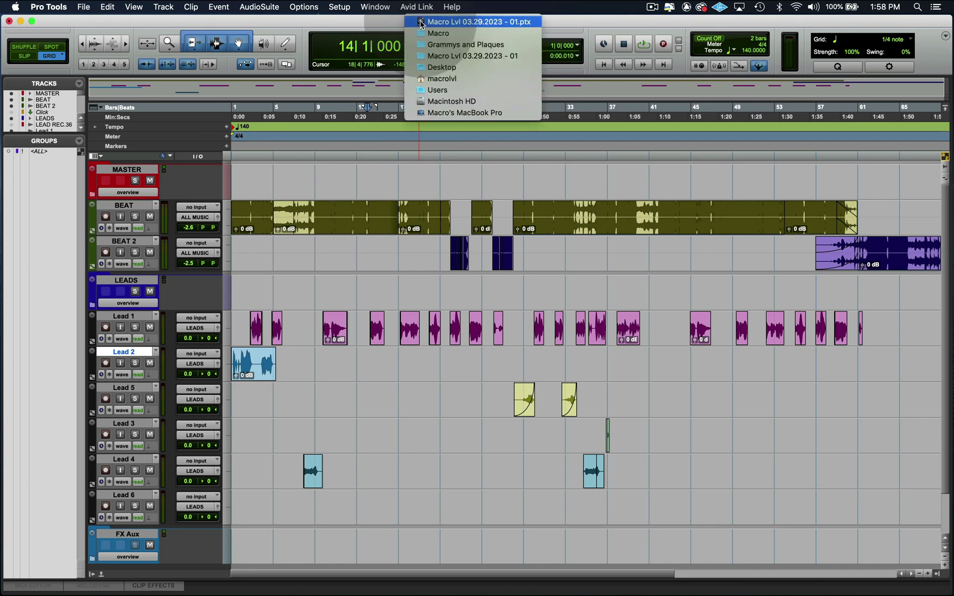
left_click(437, 34)
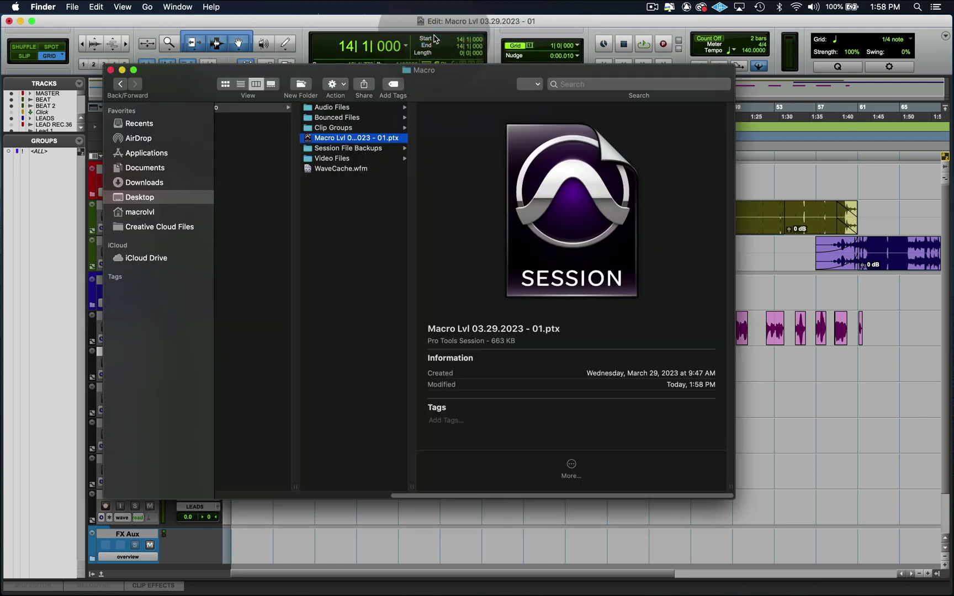
left_click(338, 150)
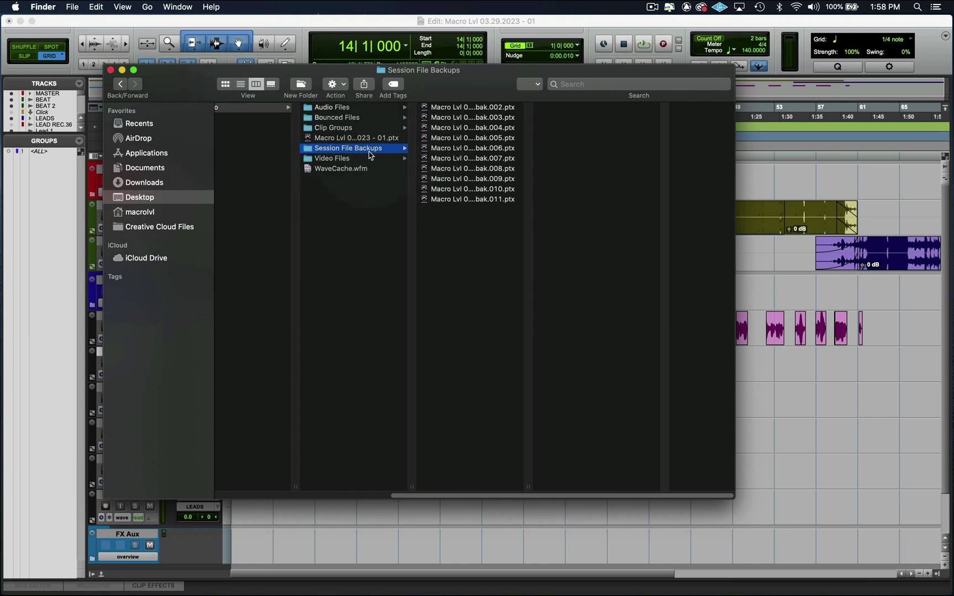
left_click(530, 487)
left_click_drag(530, 486, 527, 486)
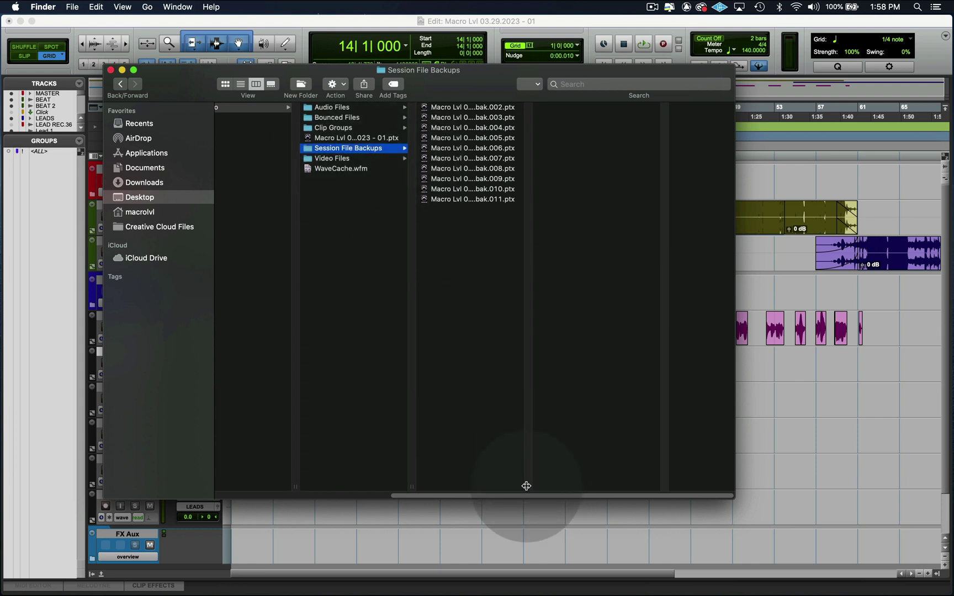
double_click(528, 487)
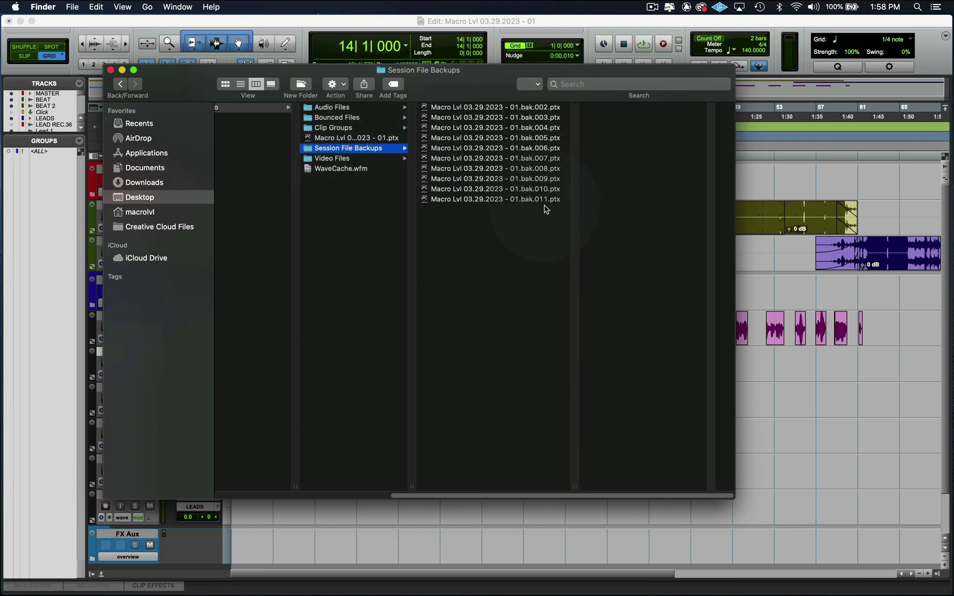
Open the backup Macro Lvl 03.29.2023 - 01.bak.011.ptx without saving the current session, and automatically find and relink the missing files.
left_click(524, 201)
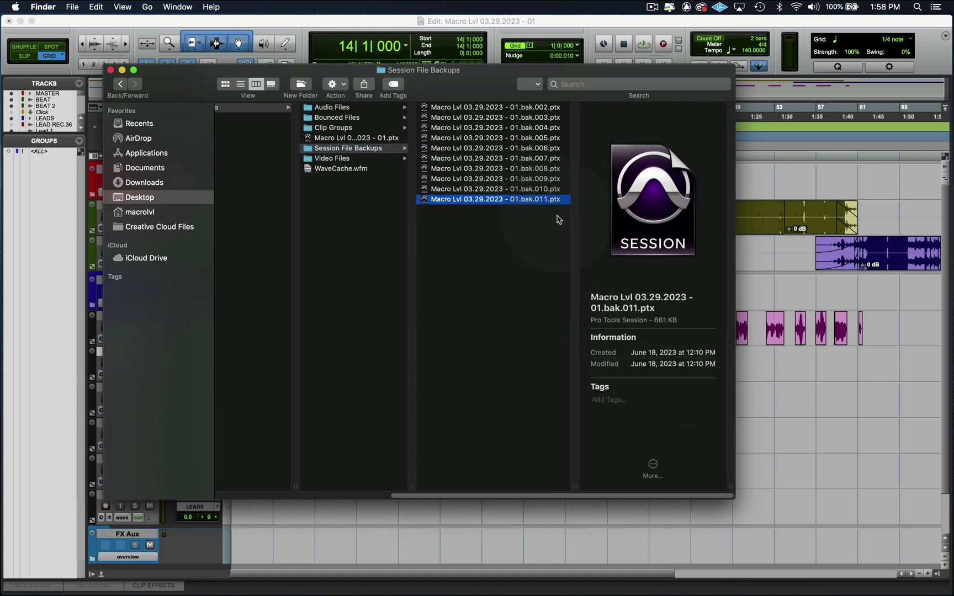
double_click(500, 200)
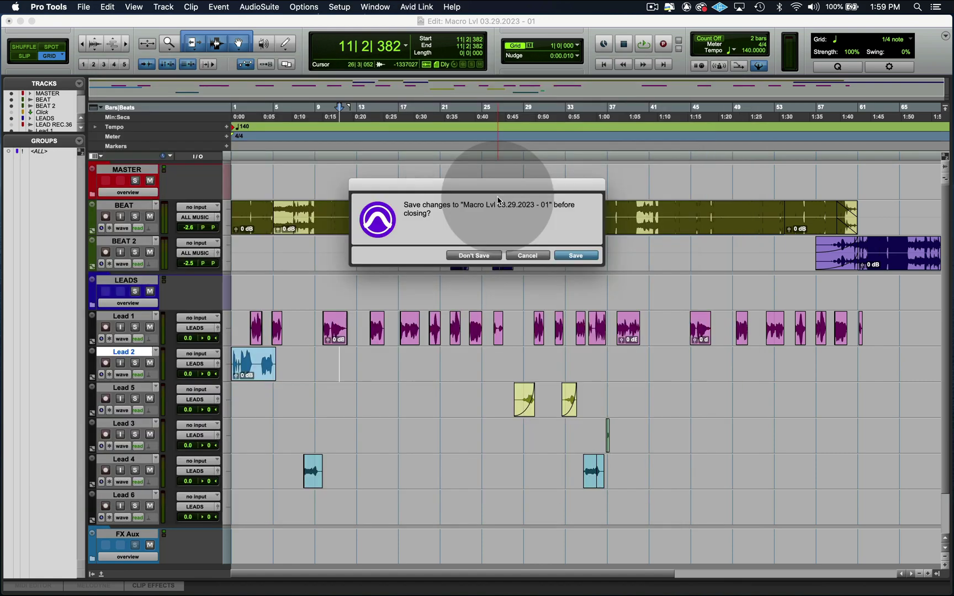
left_click(473, 256)
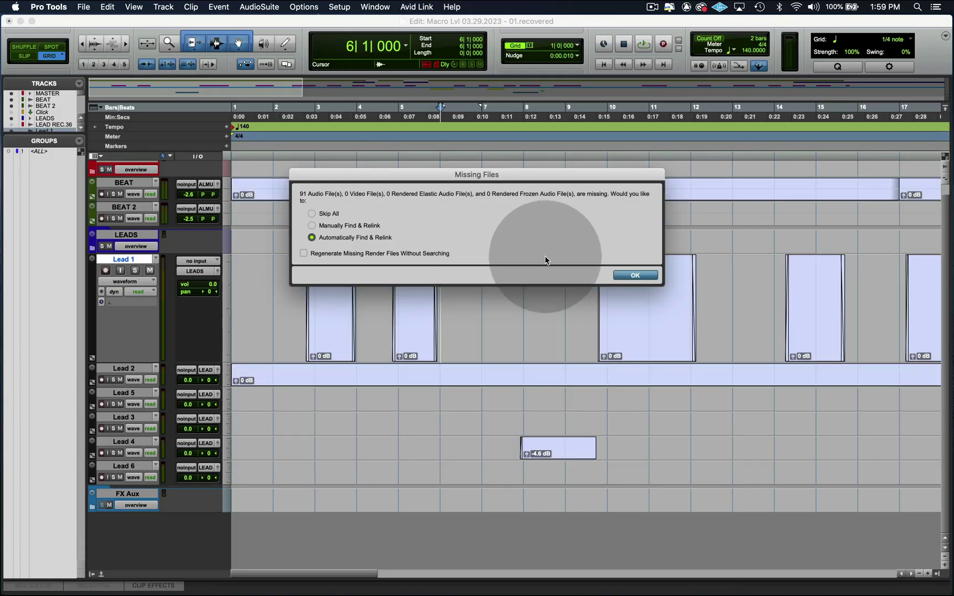
left_click(635, 275)
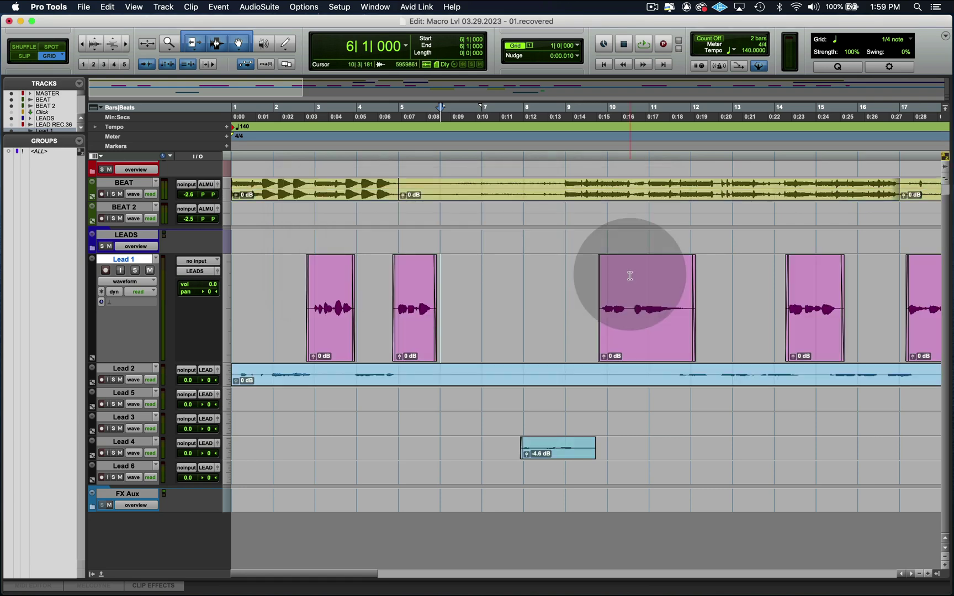
Select the full-length clip on the Lead 2 track in the recovered session.
key("r")
key("r")
key("r")
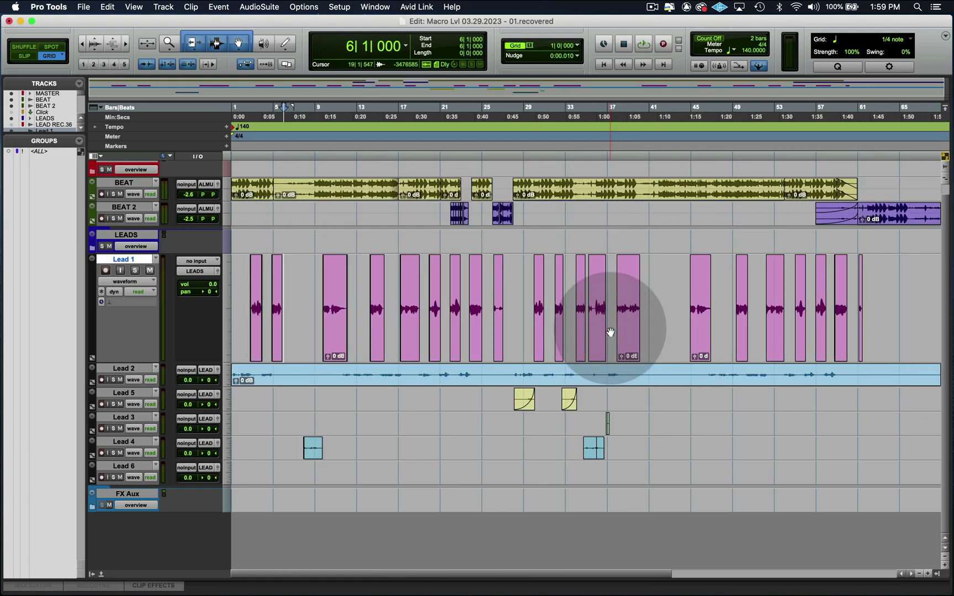
key("t")
key("t")
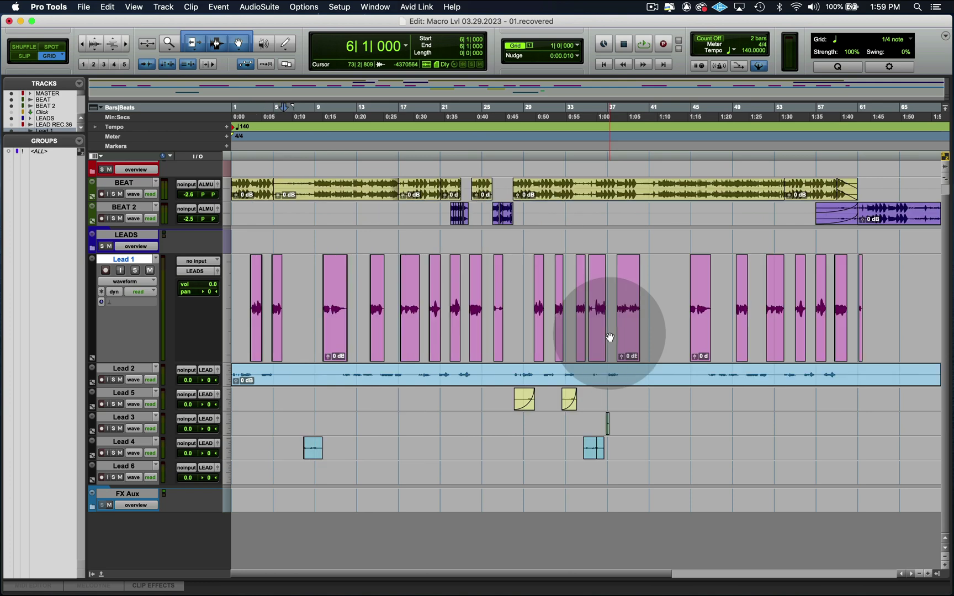
left_click(604, 380)
key("super+shift+s")
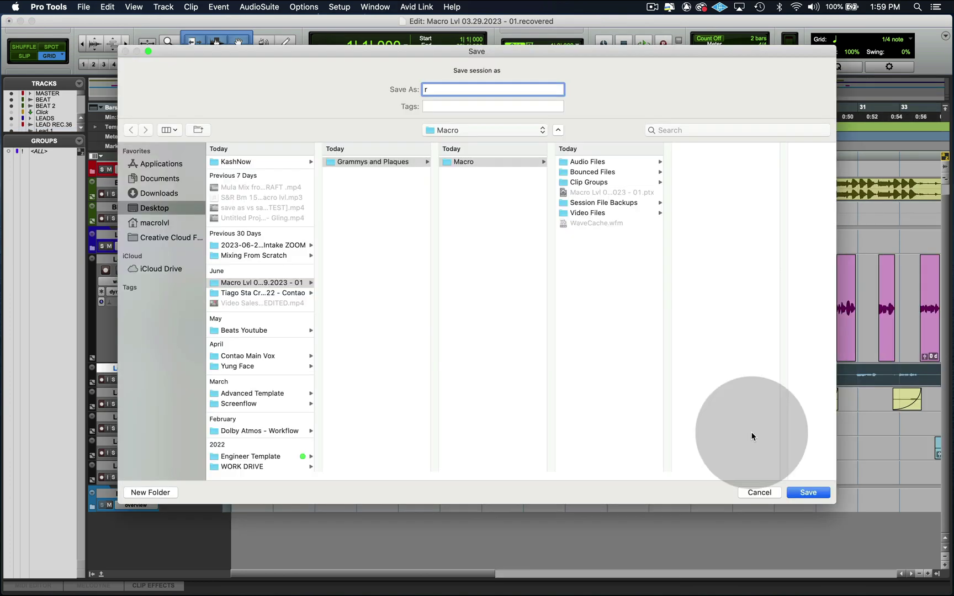
left_click(755, 490)
key("r")
key("r")
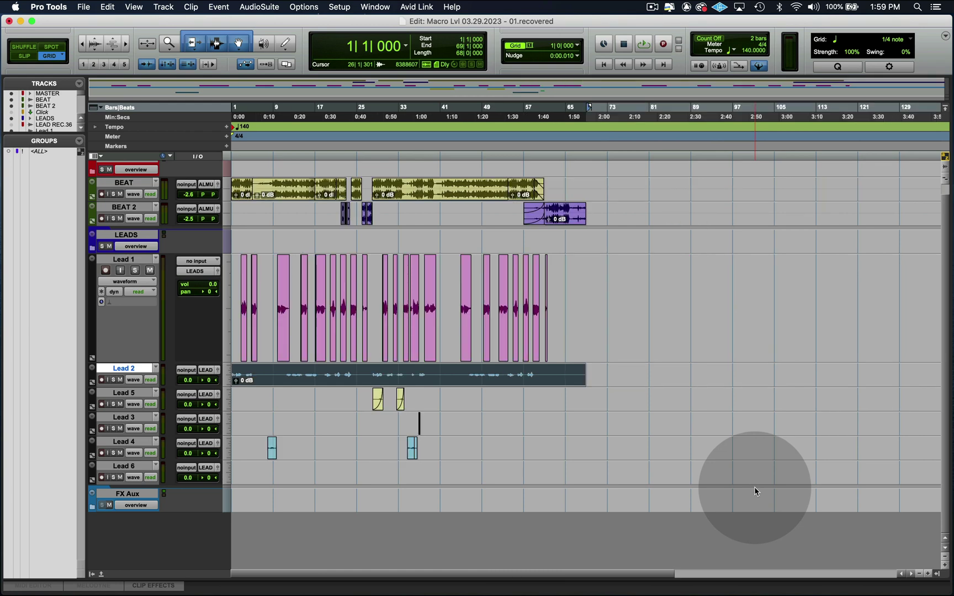
key("t")
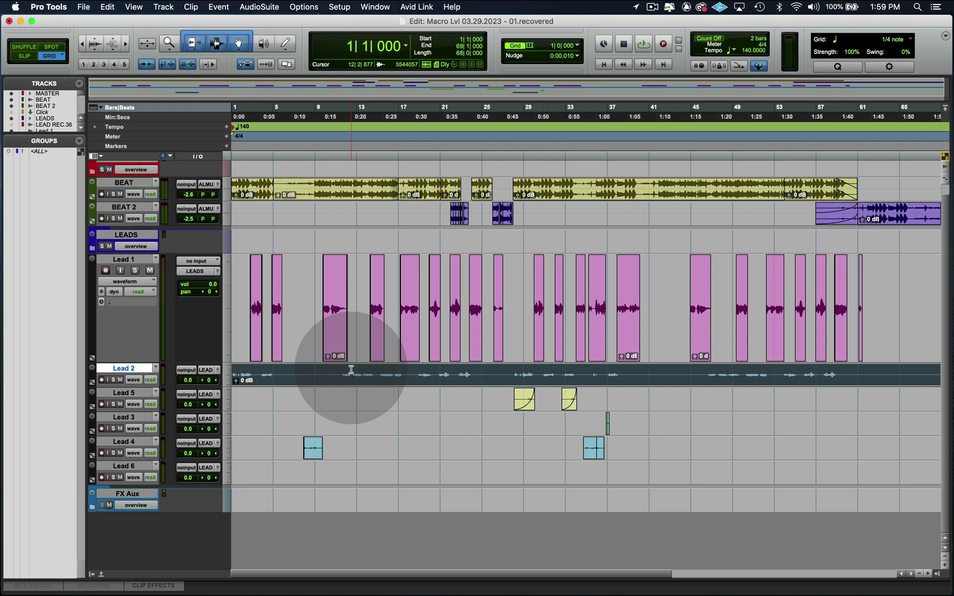
Select bar 11 up to bar 16 on the Lead 2 track and play the selection.
left_click_drag(306, 376, 827, 381)
left_click(730, 381)
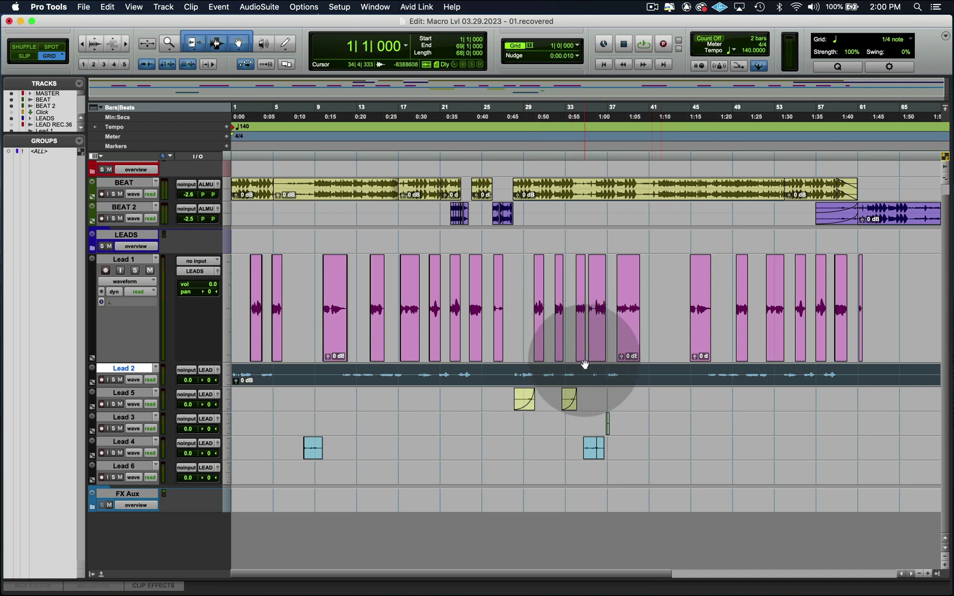
left_click(340, 373)
left_click_drag(338, 373, 385, 377)
key("space")
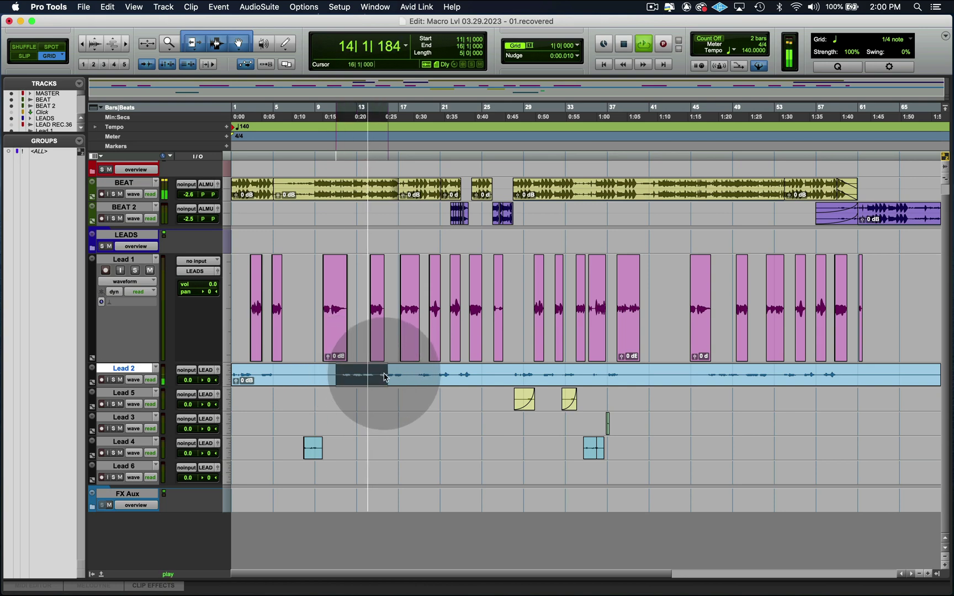
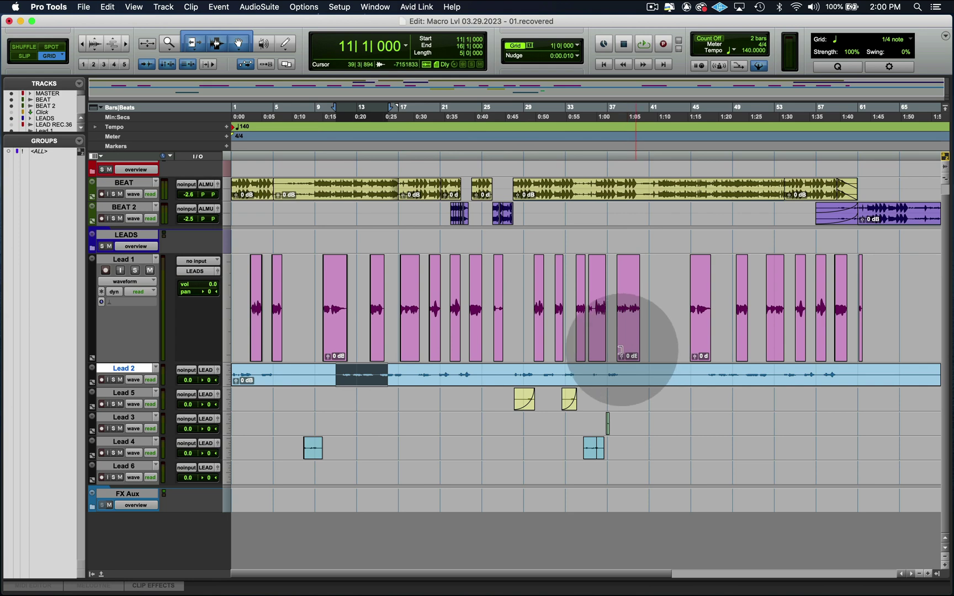
Select bar 9 up to bar 63 on the Lead 2 track of the recovered session.
key("super+Tab")
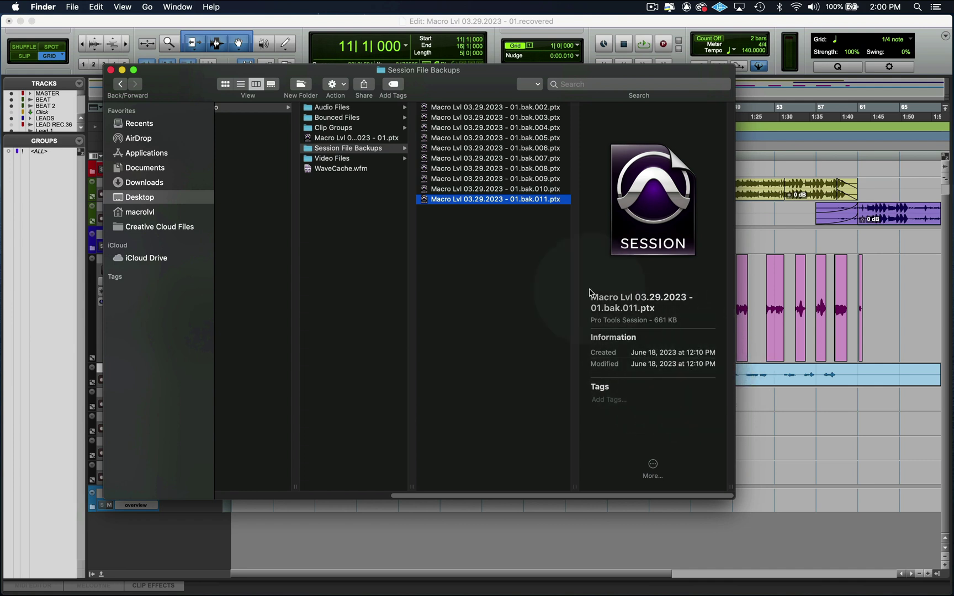
left_click(799, 428)
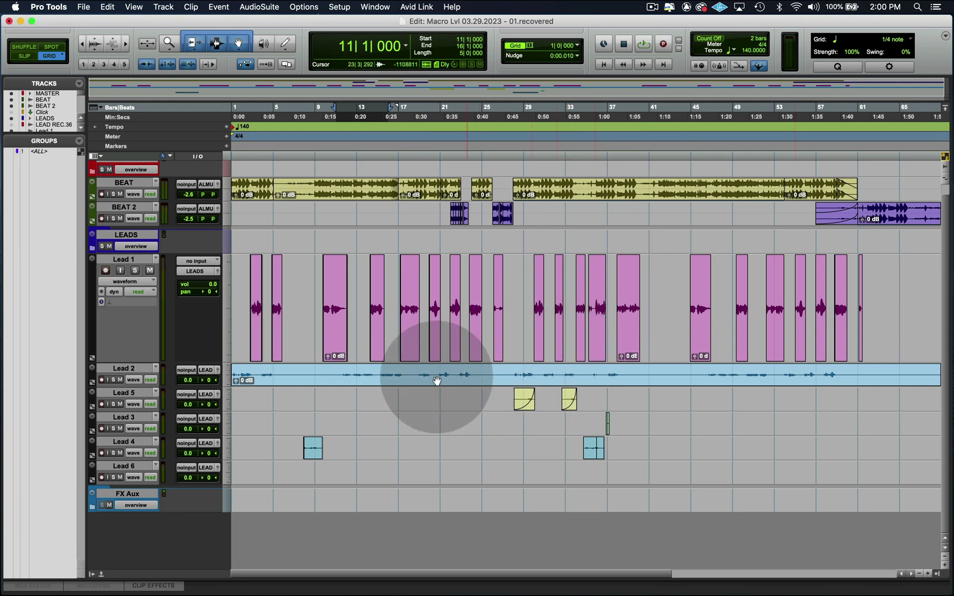
left_click_drag(319, 373, 875, 369)
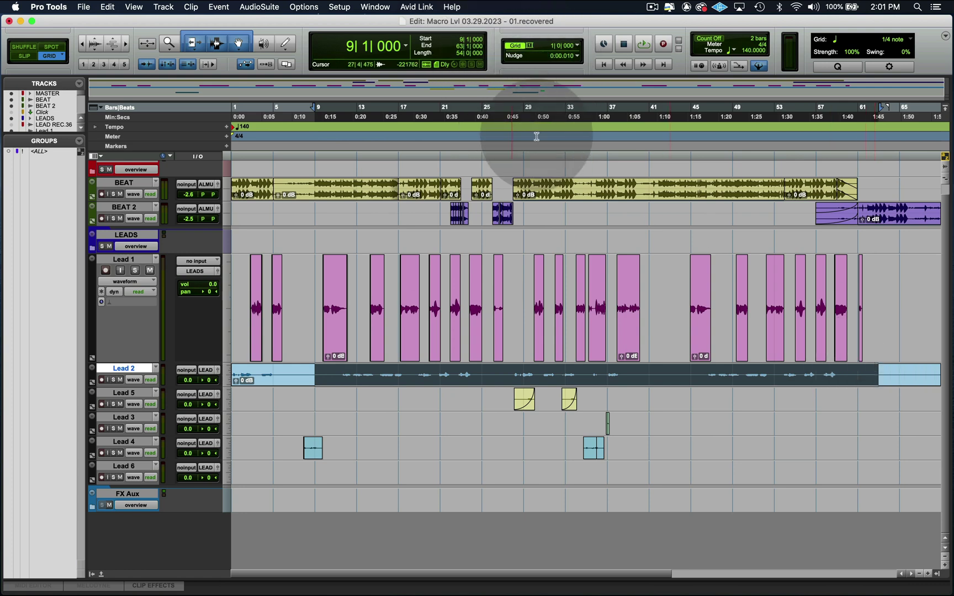
Reopen the original session Macro Lvl 03.29.2023 - 01.ptx from Finder, closing the recovered session.
left_click(501, 201)
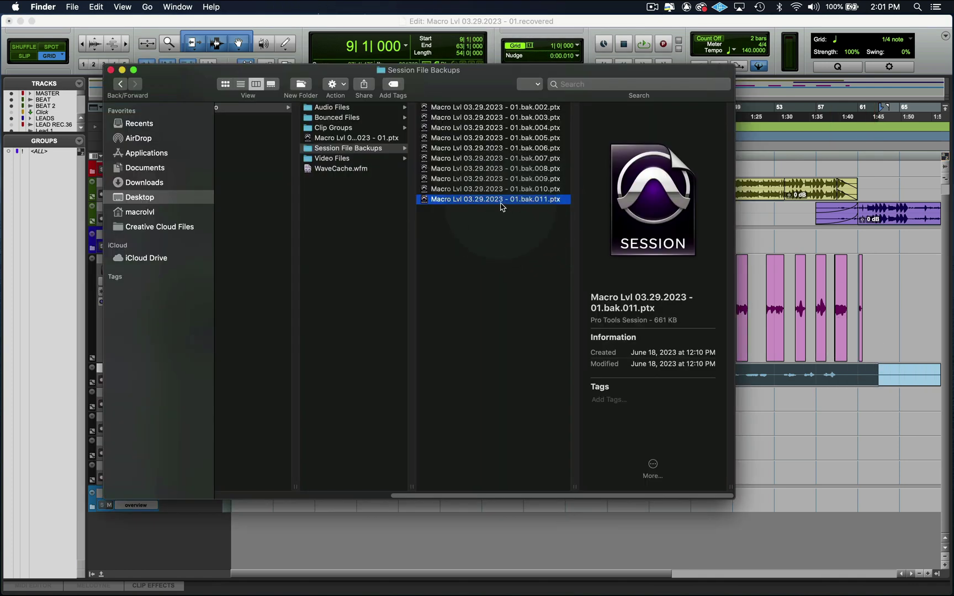
double_click(384, 139)
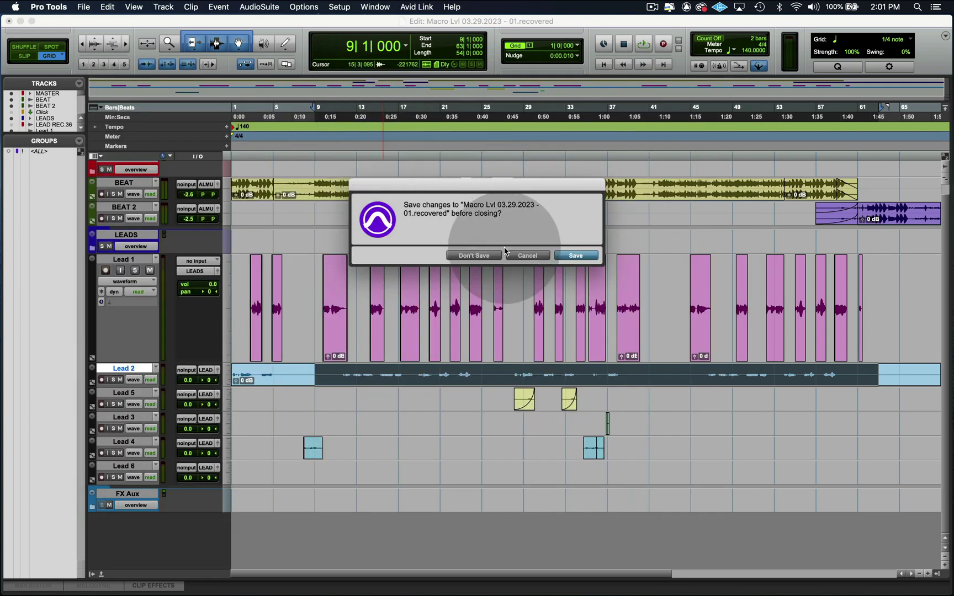
left_click(561, 258)
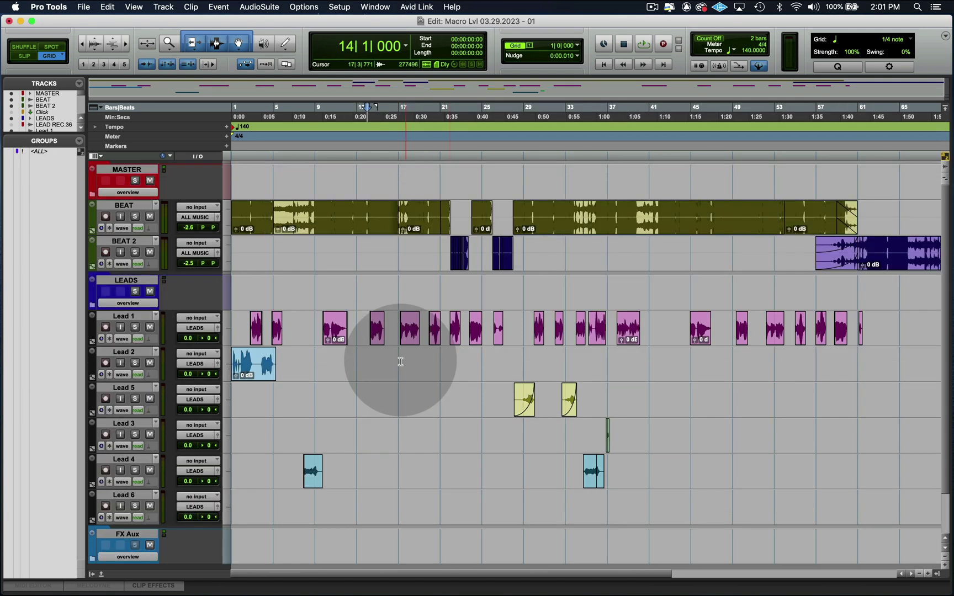
Select the empty stretch from bar 11 to bar 30 on Lead 2, and extend the short clip's end to about bar 6.
left_click_drag(337, 362, 534, 364)
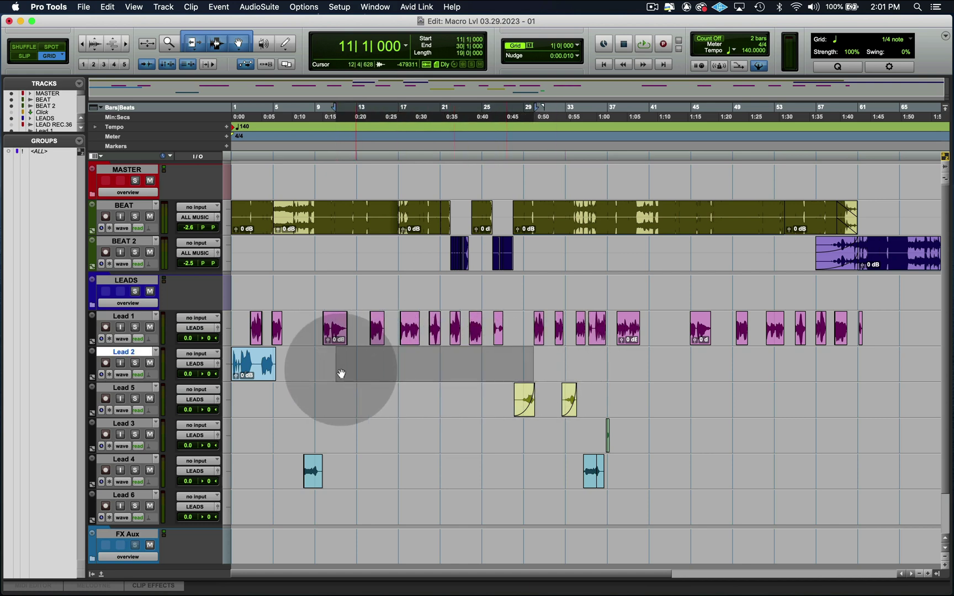
mouse_move(275, 366)
left_mouse_down()
mouse_move(903, 377)
mouse_move(284, 373)
left_mouse_up()
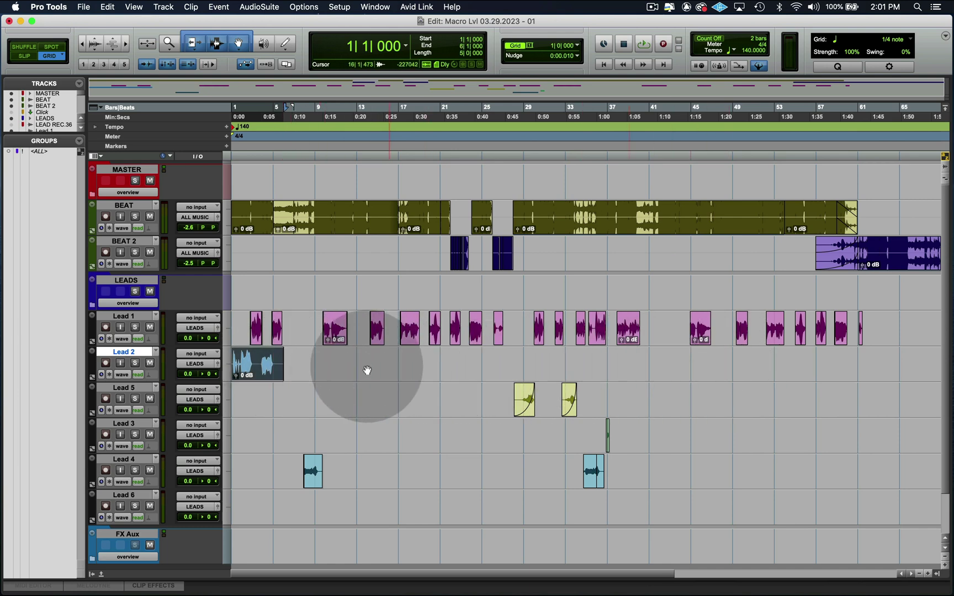
left_click(396, 359)
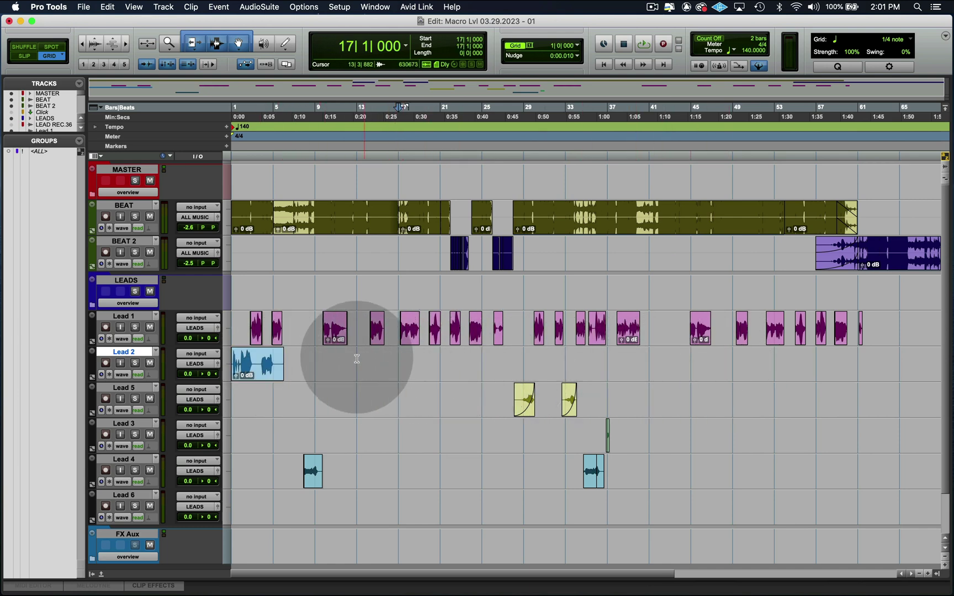
left_click(318, 359)
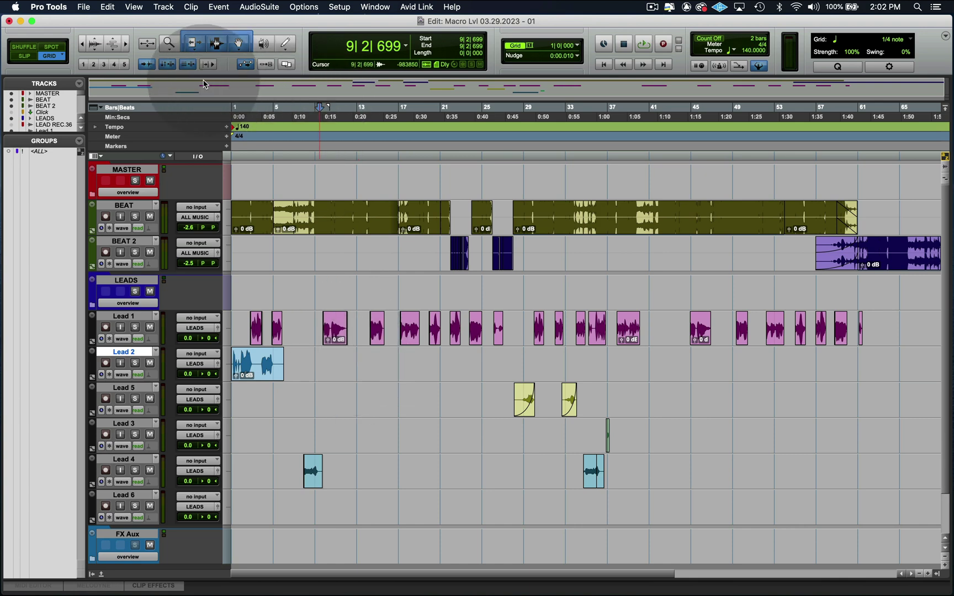
Import session data from the Session File Backups file Macro Lvl 03.29.2023 - 01.bak.011.ptx, bringing only its Lead 2 track into the existing Lead 2.
left_click(86, 8)
mouse_move(104, 194)
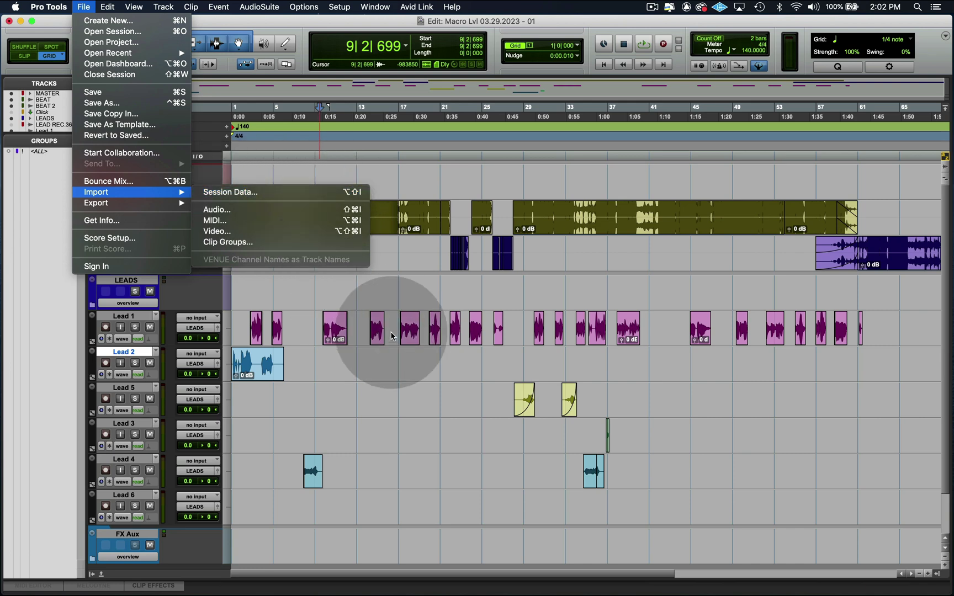
left_click(330, 195)
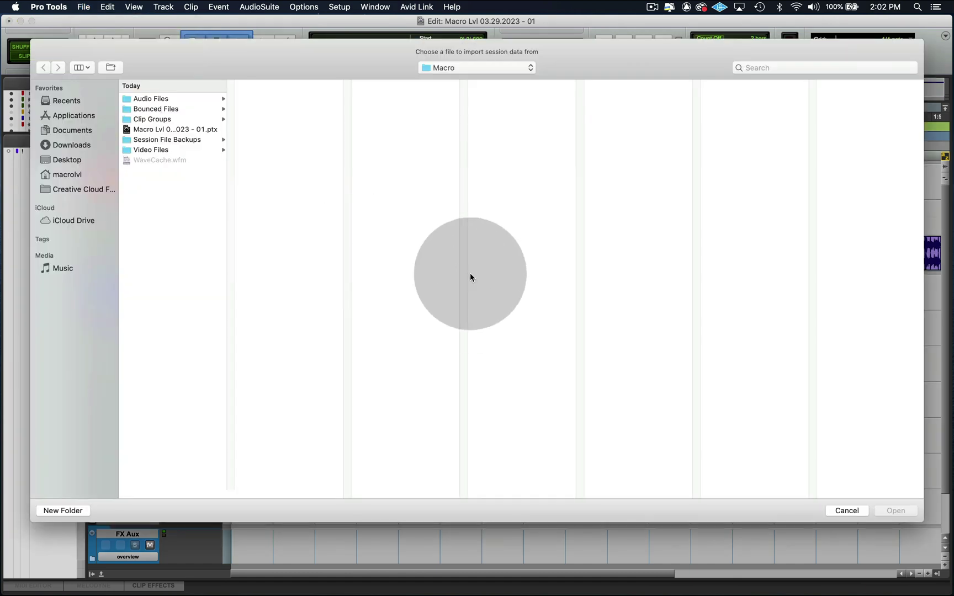
left_click(190, 139)
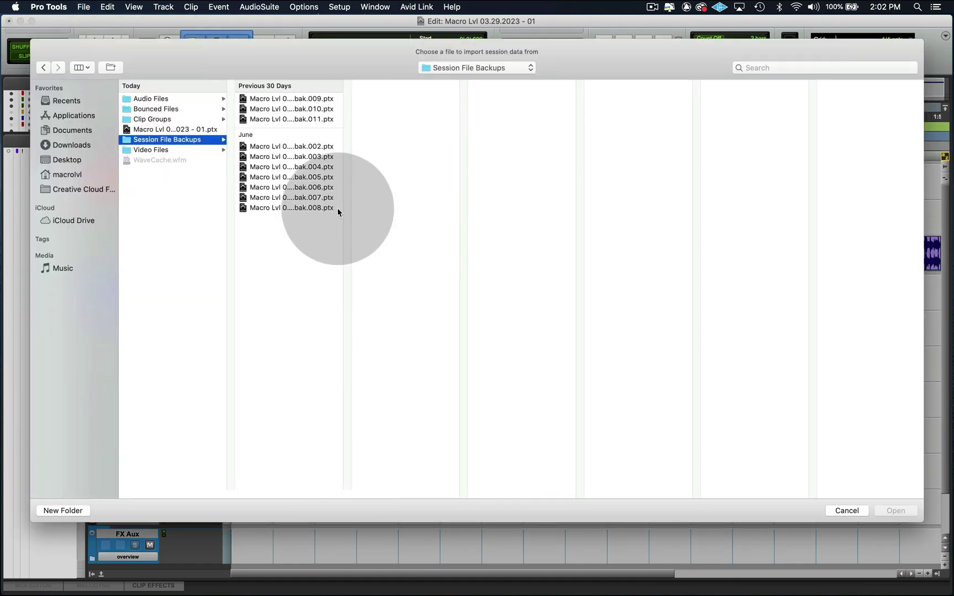
left_click(295, 120)
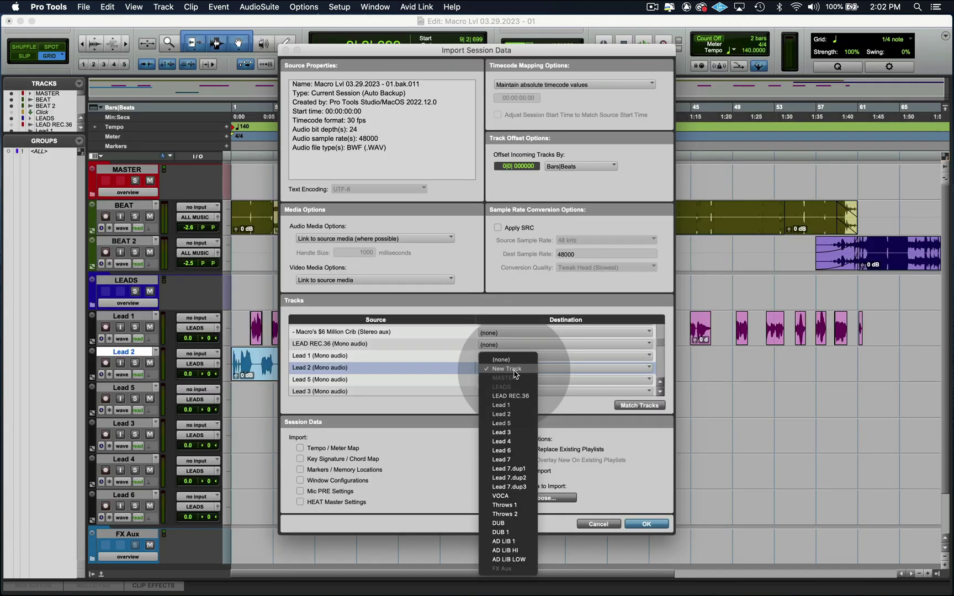
left_click(510, 415)
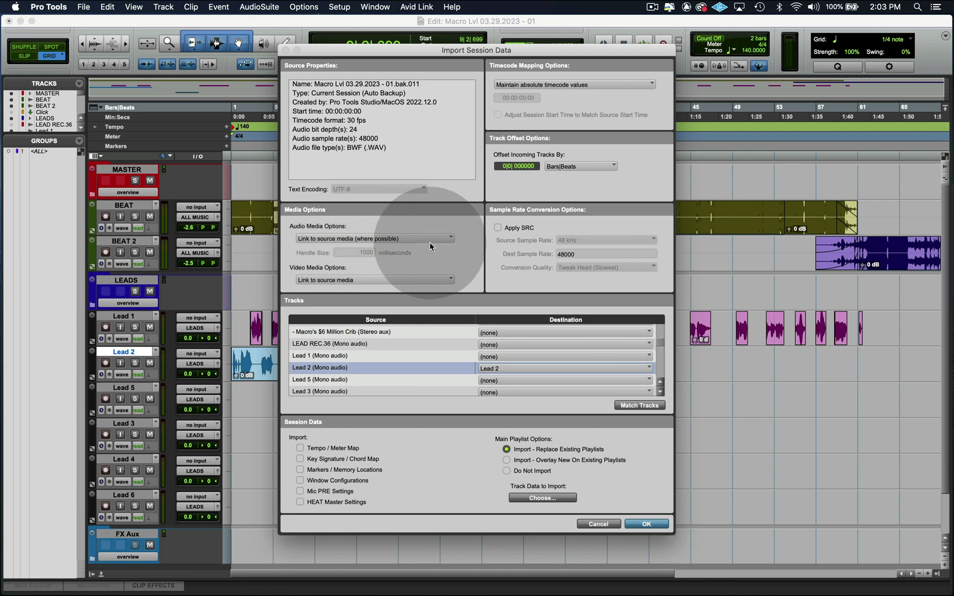
left_click(649, 524)
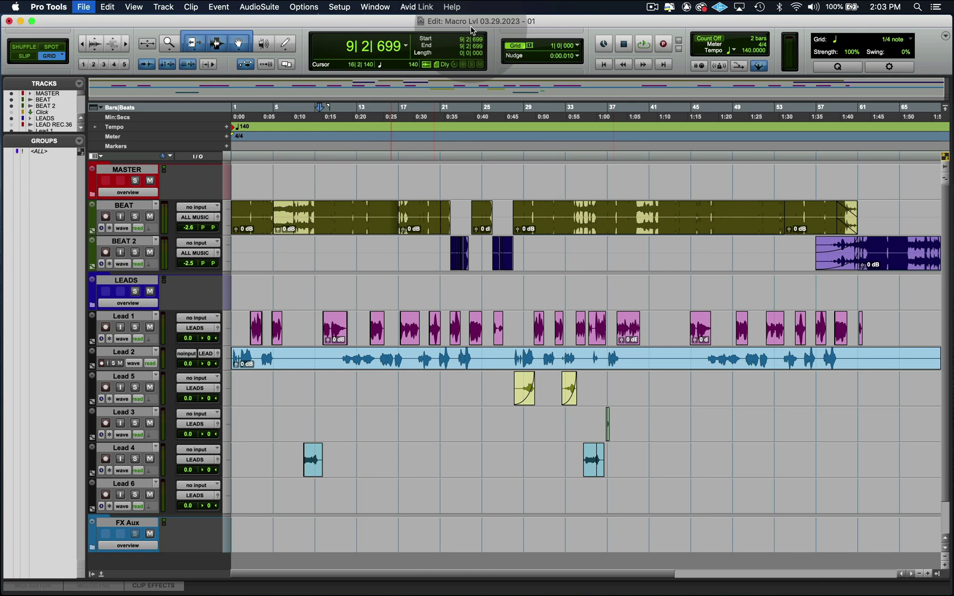
Select the entire restored clip on the Lead 2 track.
left_click(323, 358)
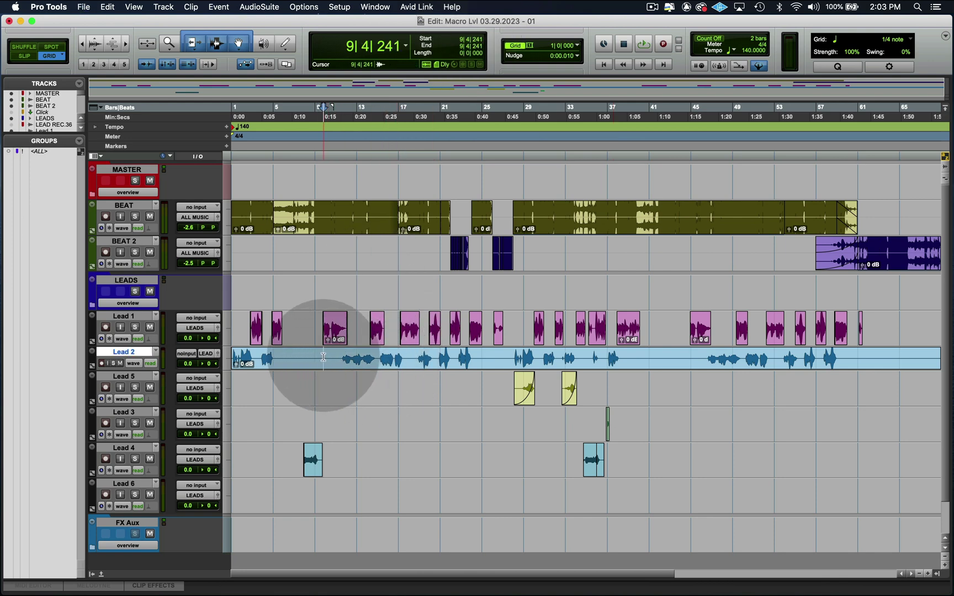
double_click(369, 360)
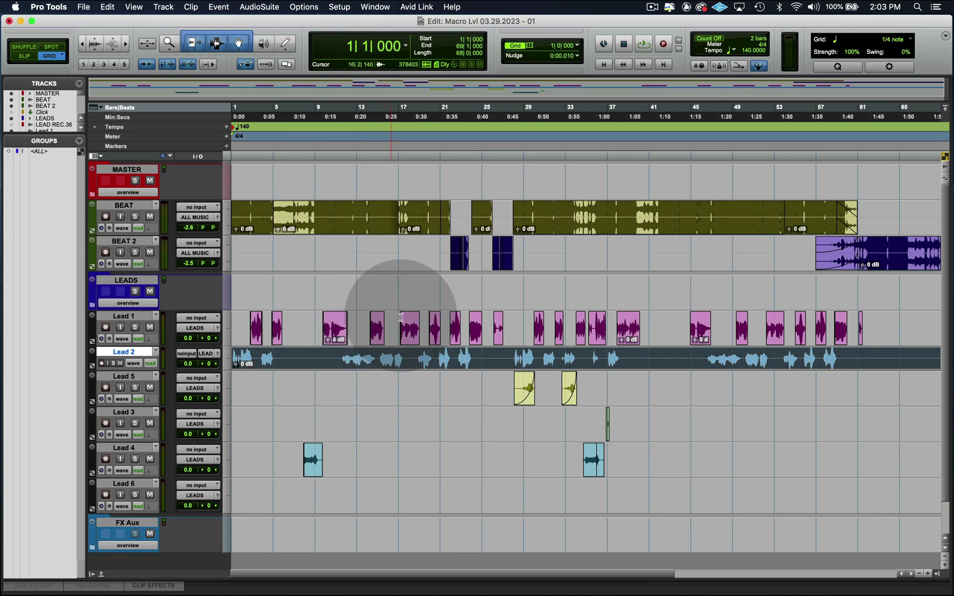
Select bar 13 up to bar 38 across the tracks from BEAT down to Lead 1.
left_click(400, 213)
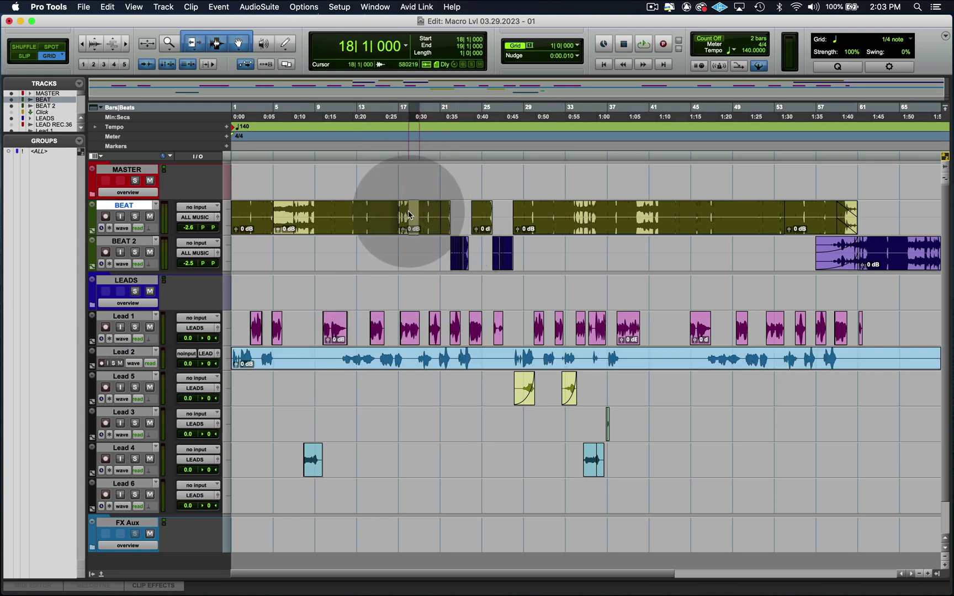
left_click(373, 213)
left_click(352, 211)
left_click_drag(356, 213, 891, 477)
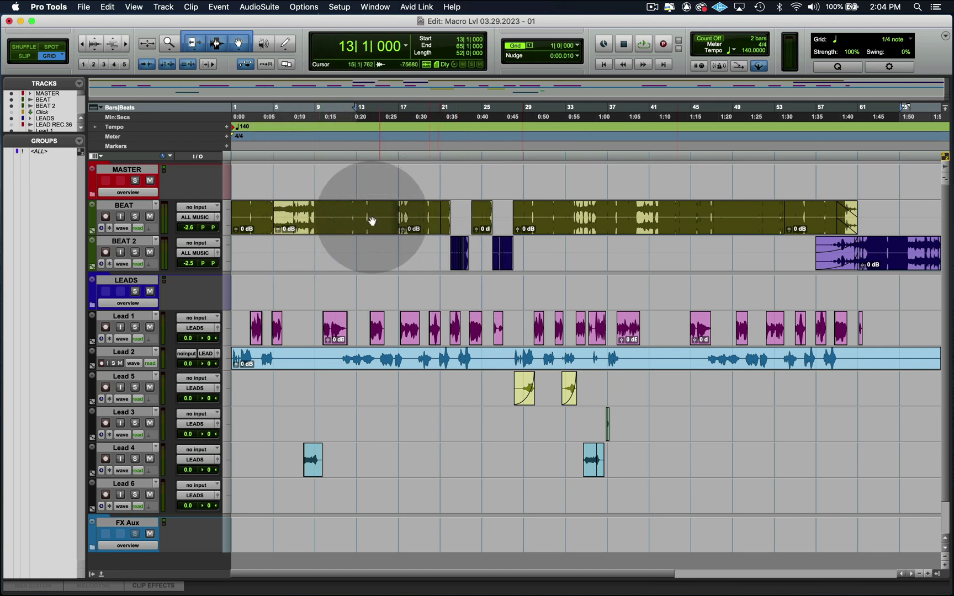
left_click_drag(360, 212, 618, 330)
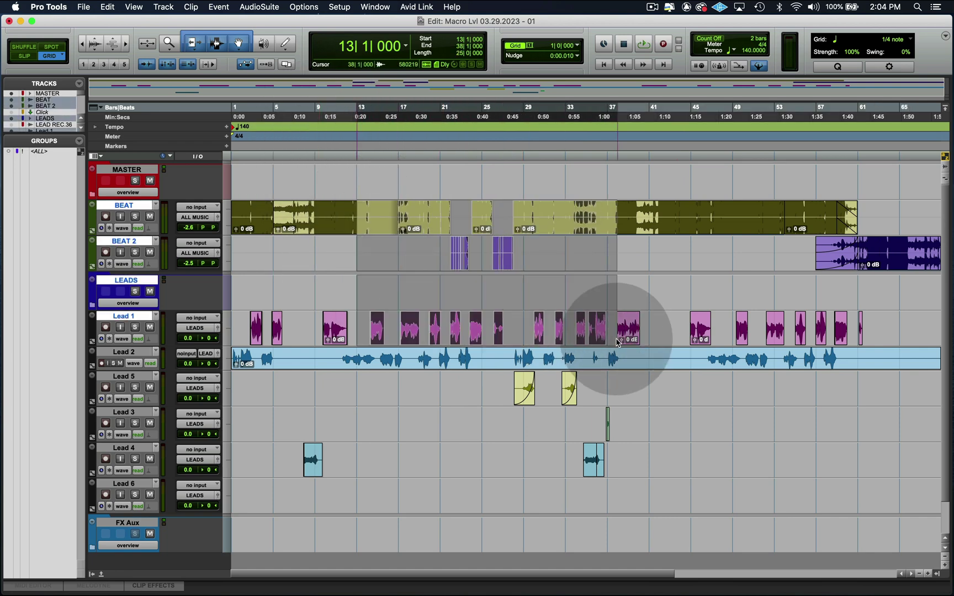
Review the session file Auto Backup settings in the Operation preferences and close the preferences.
left_click(45, 6)
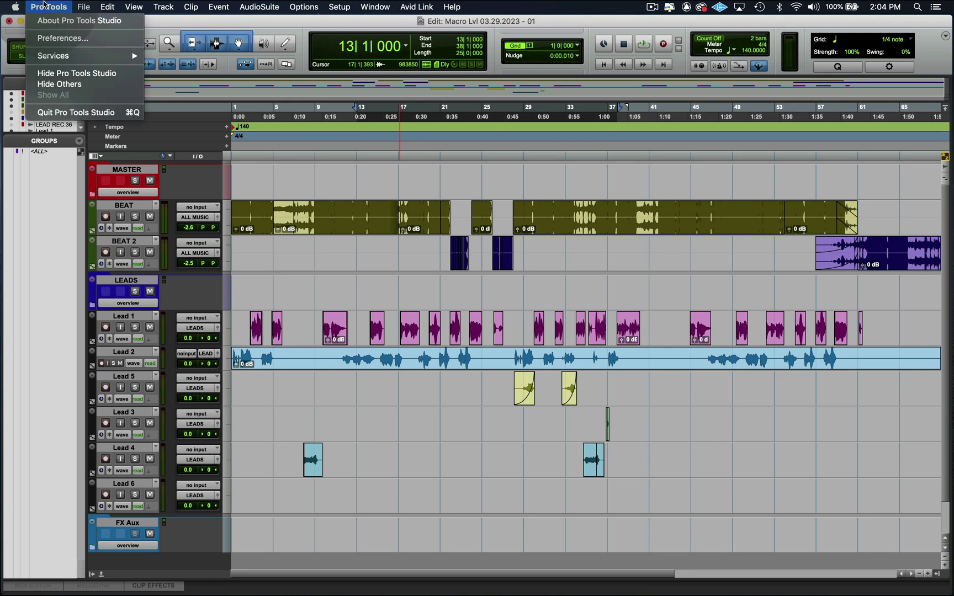
left_click(47, 39)
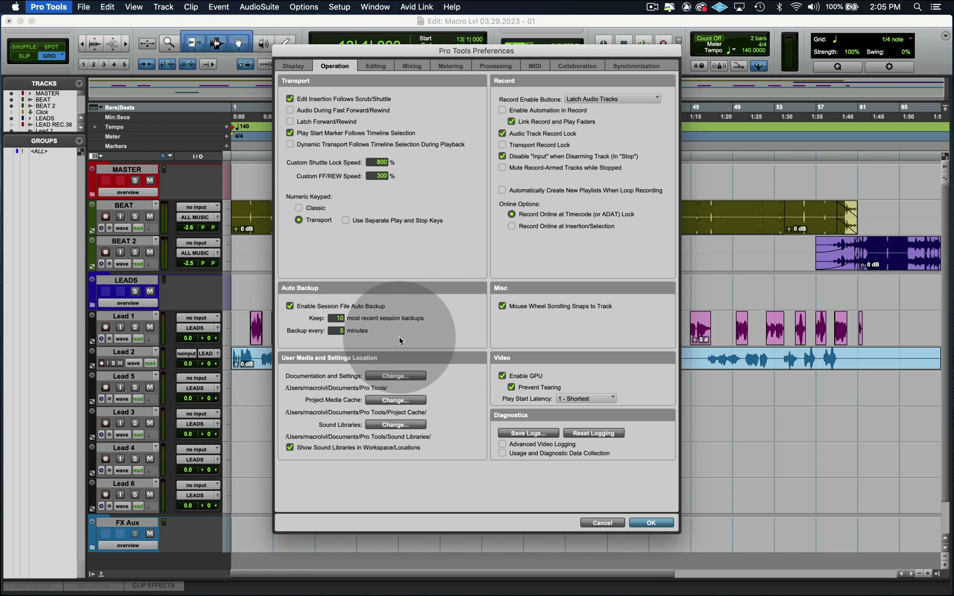
left_click(631, 523)
left_click(639, 523)
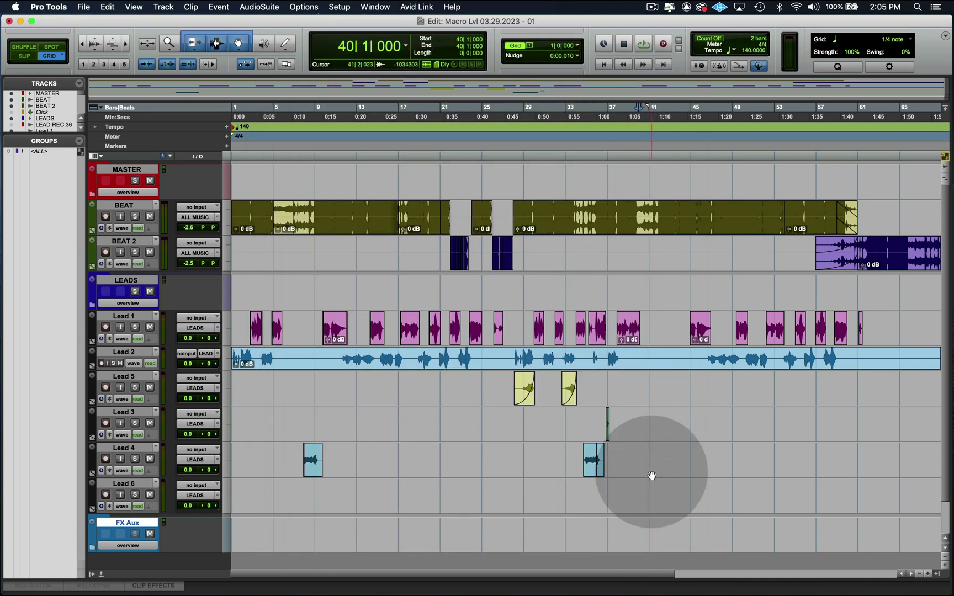
Select bar 37 up to bar 41 on the Lead 4 track.
left_click_drag(617, 452, 647, 458)
left_click(610, 457)
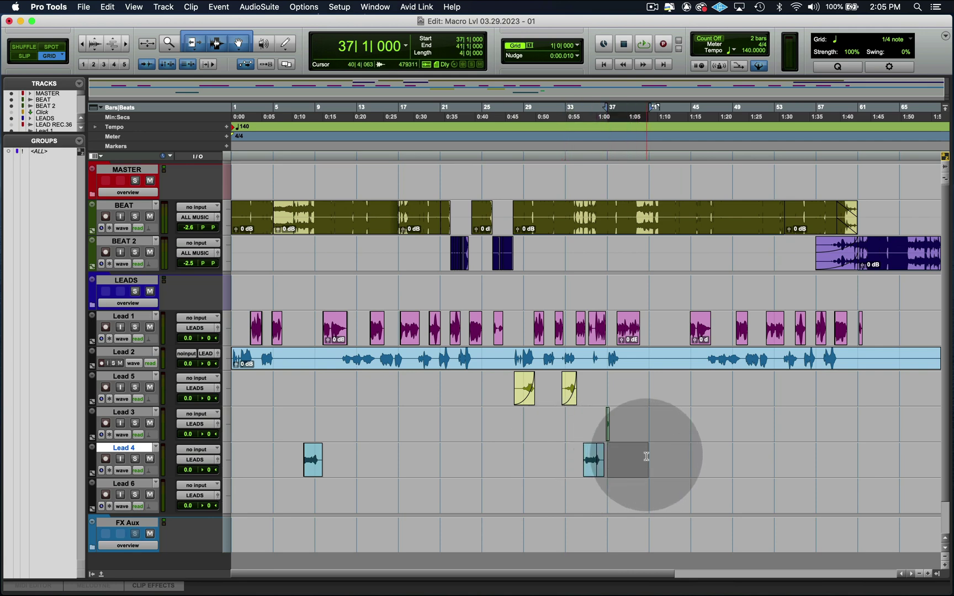